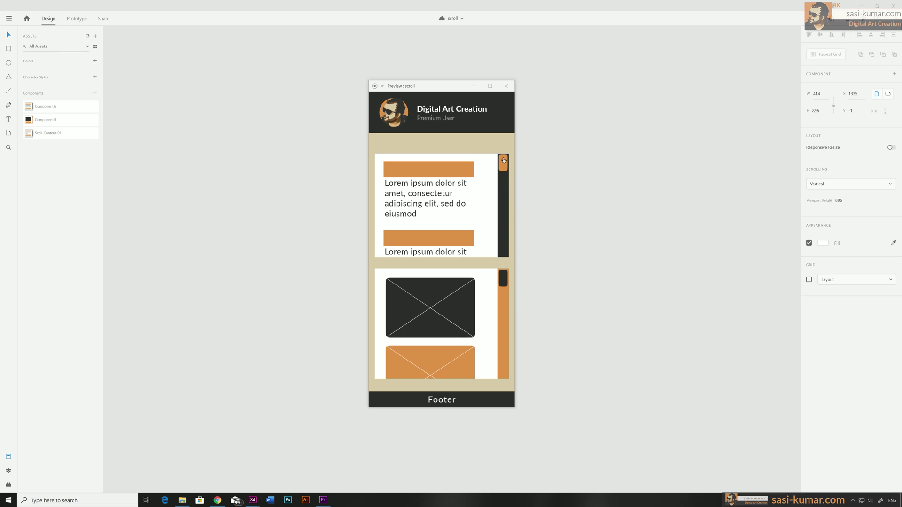
# Scroll through the nested scroll groups and card list in the preview window
pyautogui.moveTo(502, 161); pyautogui.dragTo(502, 185)
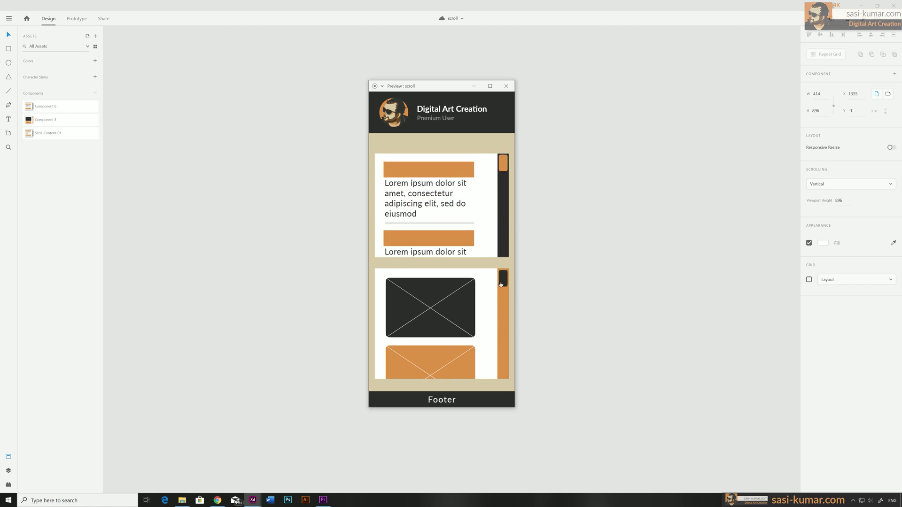
pyautogui.moveTo(500, 283)
pyautogui.mouseDown()
pyautogui.moveTo(505, 397)
pyautogui.moveTo(501, 293)
pyautogui.mouseUp()
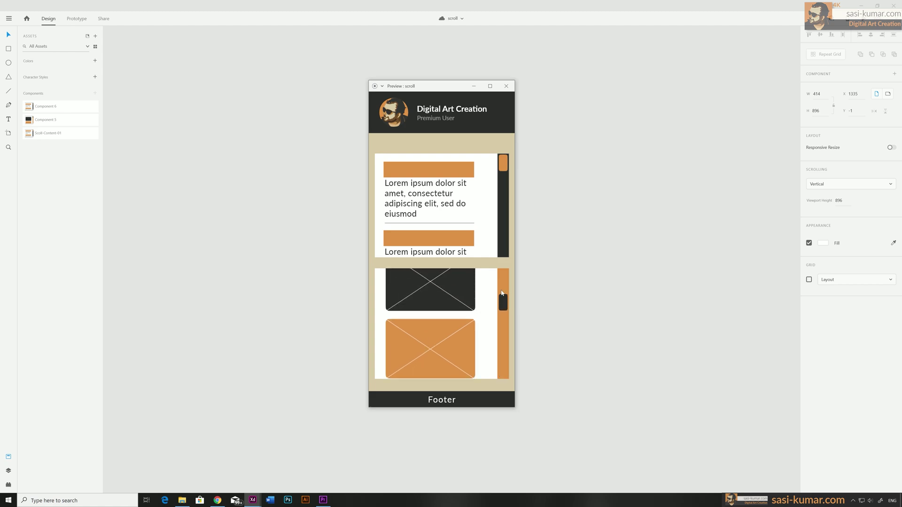
pyautogui.scroll(3, 501, 293)
pyautogui.scroll(-5, 500, 297)
pyautogui.scroll(5, 452, 303)
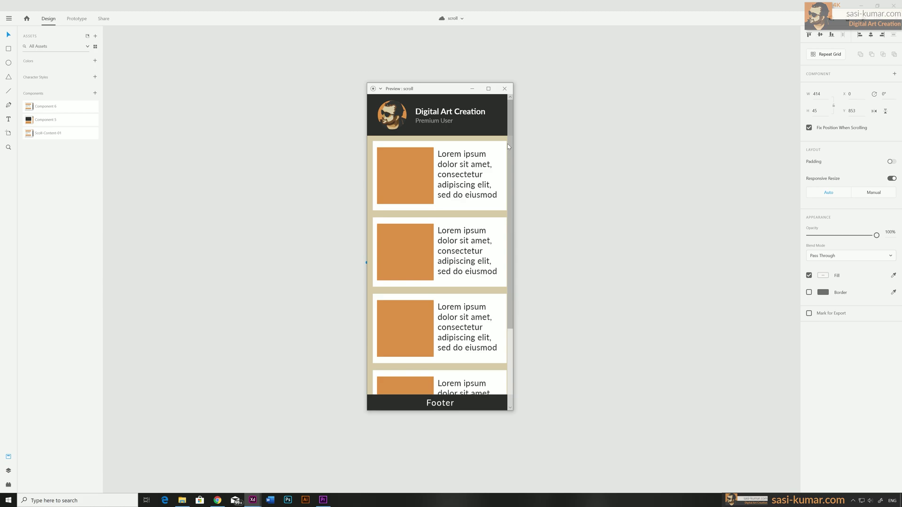
# Drag and scroll the card list up and down in the preview
pyautogui.moveTo(508, 146); pyautogui.dragTo(508, 293)
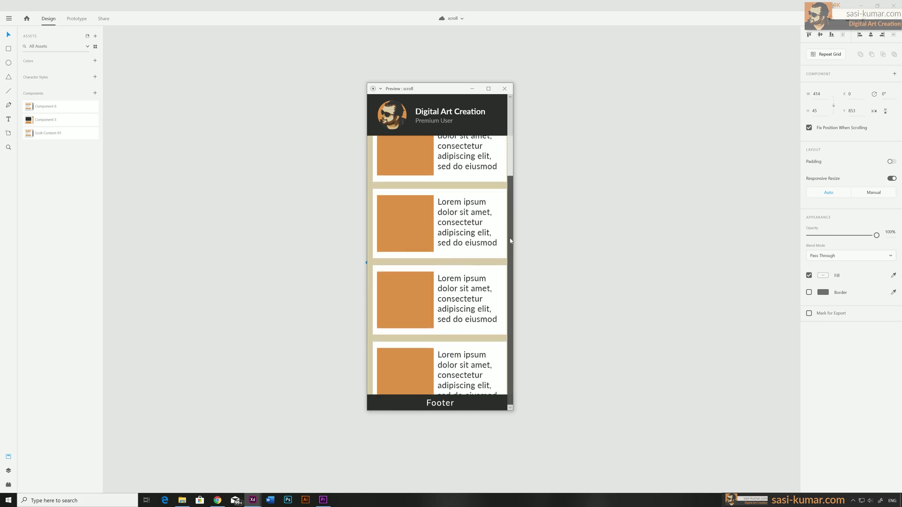
pyautogui.scroll(-2, 510, 241)
pyautogui.scroll(2, 475, 260)
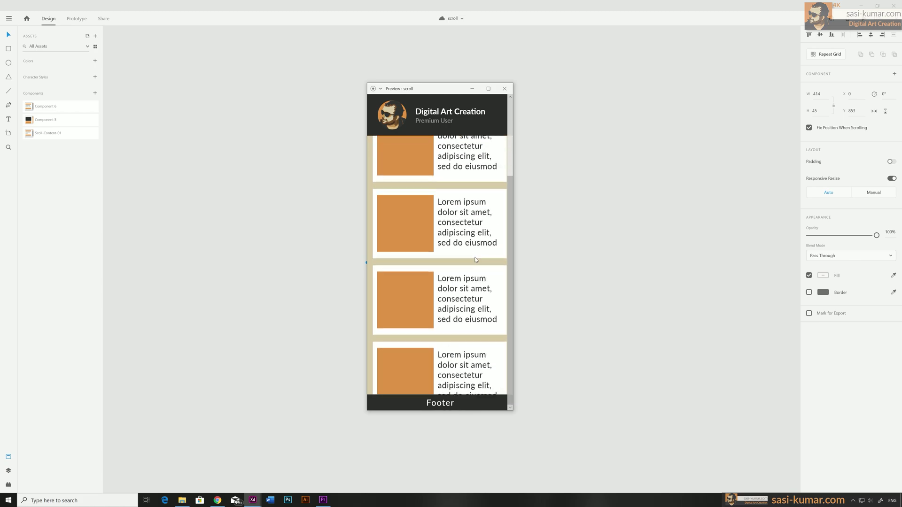
pyautogui.scroll(1, 475, 260)
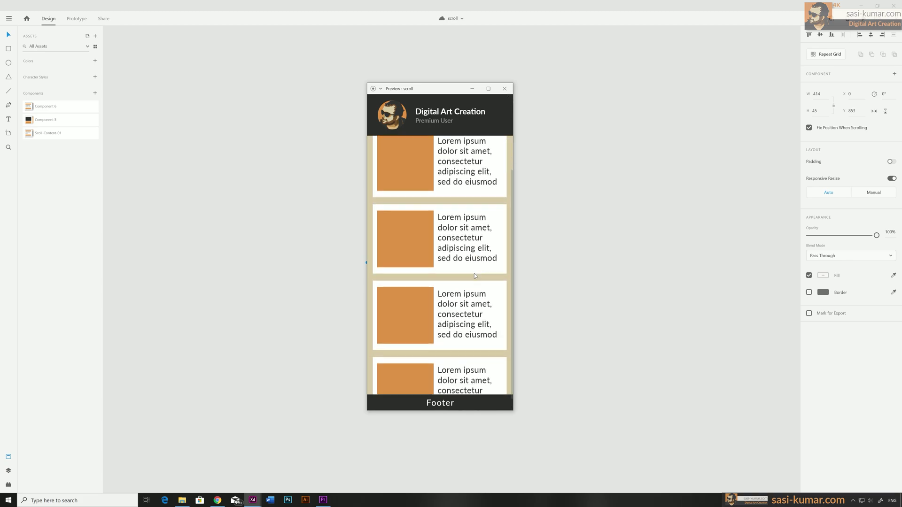
pyautogui.scroll(-1, 474, 276)
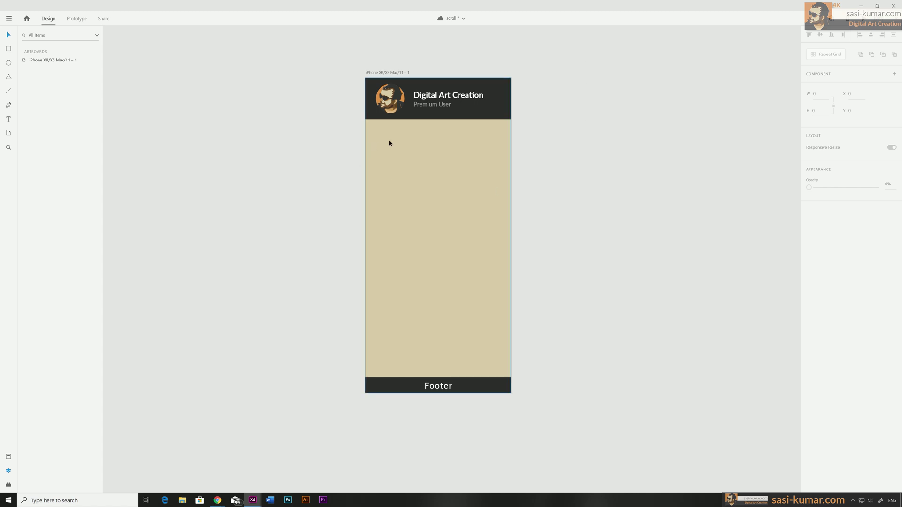
# Draw a borderless orange square with a white card rectangle behind it
pyautogui.click(9, 48)
pyautogui.moveTo(376, 127); pyautogui.dragTo(438, 190)
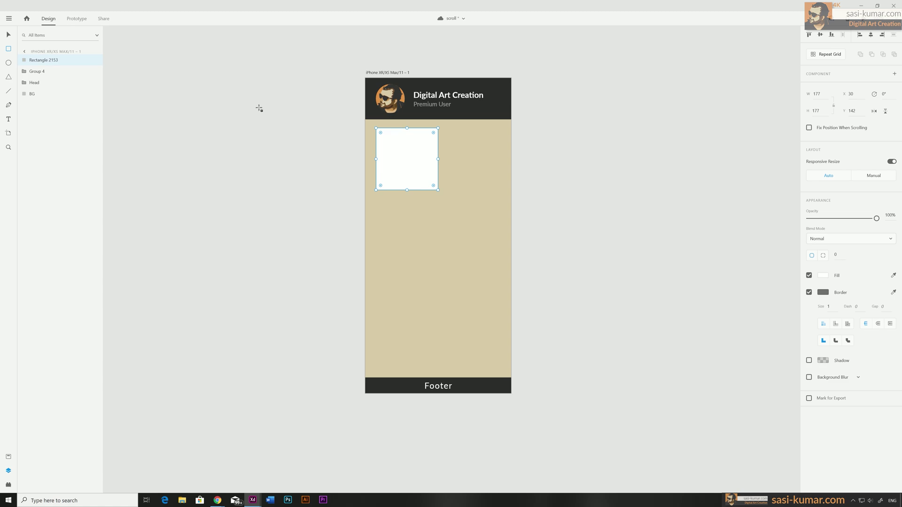
pyautogui.hotkey('ctrl', 'shift', 'v')
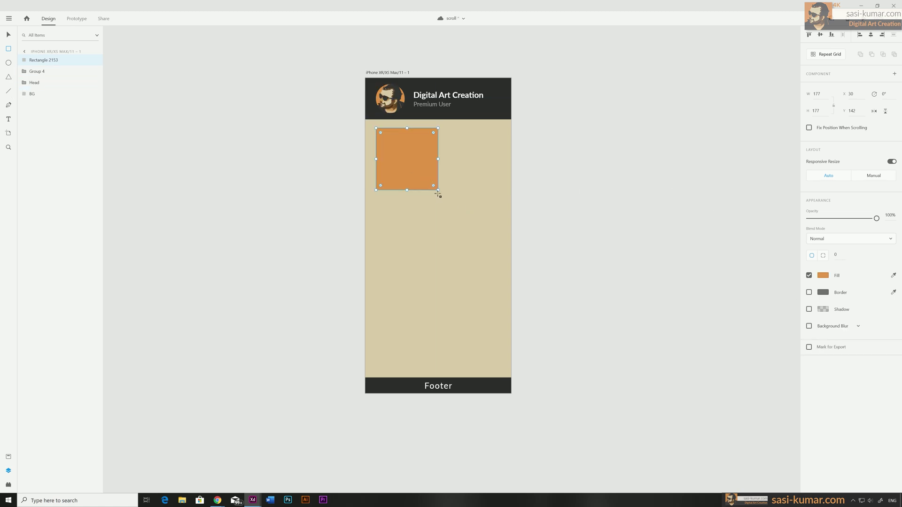
pyautogui.moveTo(435, 190); pyautogui.dragTo(432, 187)
pyautogui.press('Escape')
pyautogui.moveTo(371, 124); pyautogui.dragTo(504, 194)
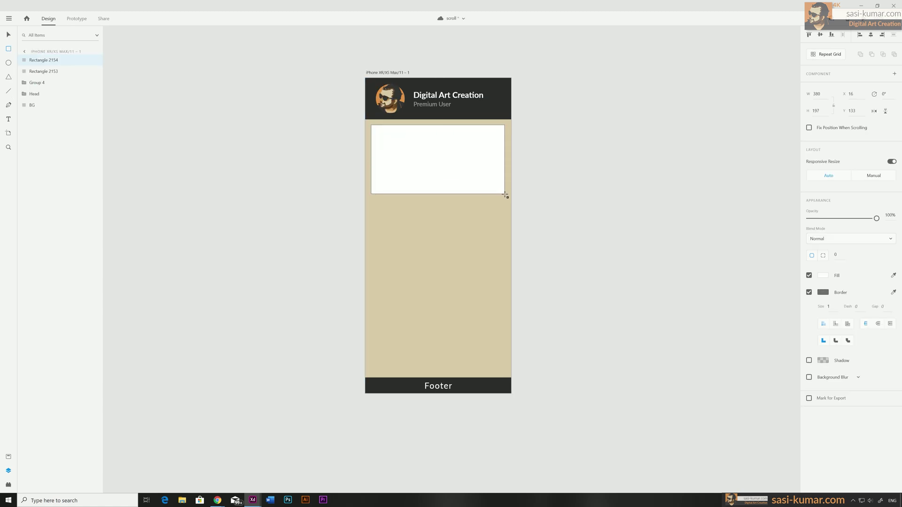
pyautogui.hotkey('ctrl', '[')
pyautogui.press('v')
pyautogui.keyDown('shift'); pyautogui.click(402, 134); pyautogui.keyUp('shift')
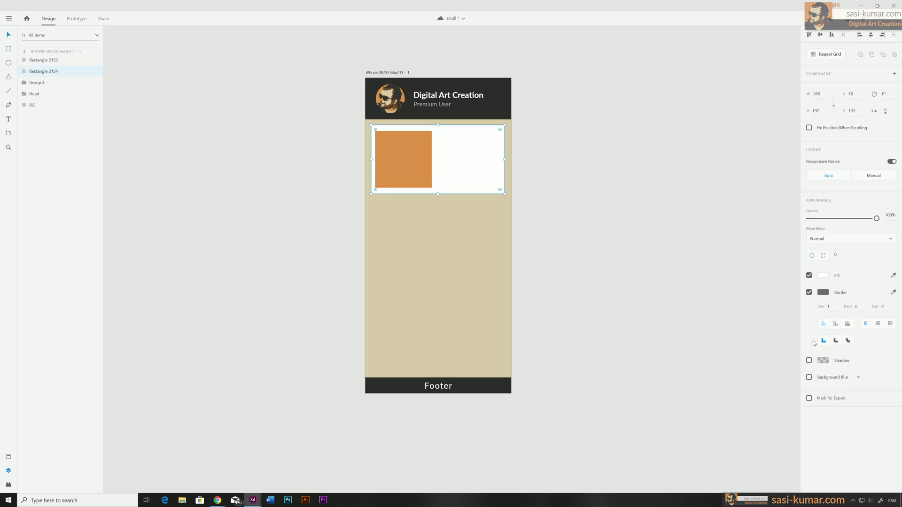
pyautogui.press('Escape')
# Add Lorem ipsum text beside the square and group it with both rectangles
pyautogui.click(7, 120)
pyautogui.moveTo(436, 132); pyautogui.dragTo(499, 185)
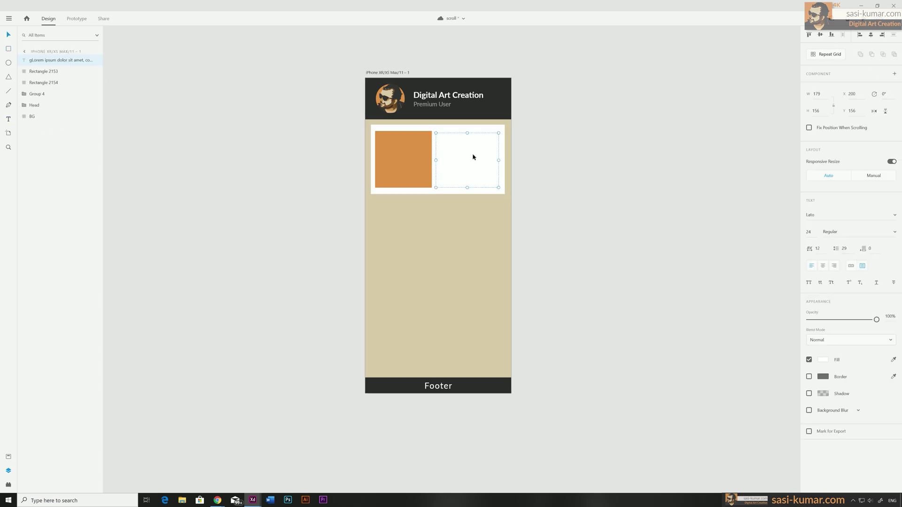
pyautogui.write('g')
pyautogui.write('Lorem ipsum dolor sit amet, consectetur adipiscing elit, sed do eiusmod')
pyautogui.press('Escape')
pyautogui.doubleClick(439, 139)
pyautogui.press('BackSpace')
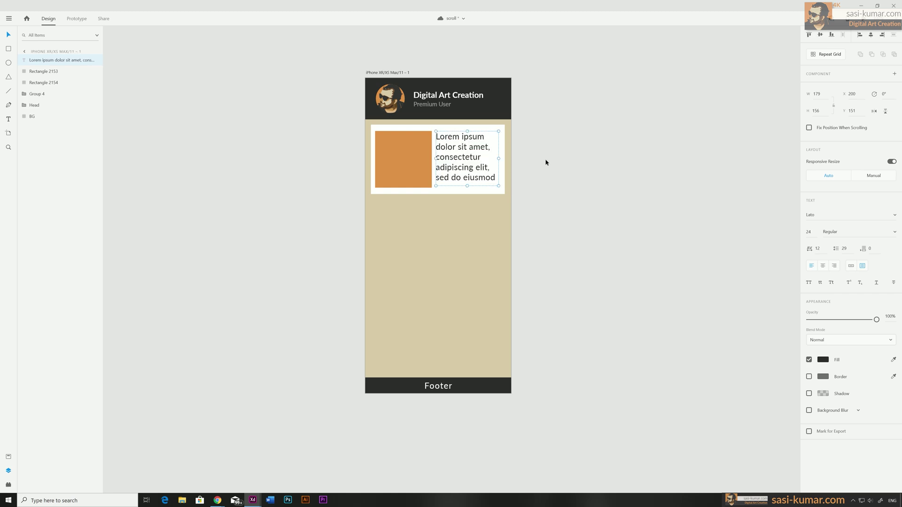
pyautogui.press('Escape')
pyautogui.moveTo(540, 197); pyautogui.dragTo(446, 150)
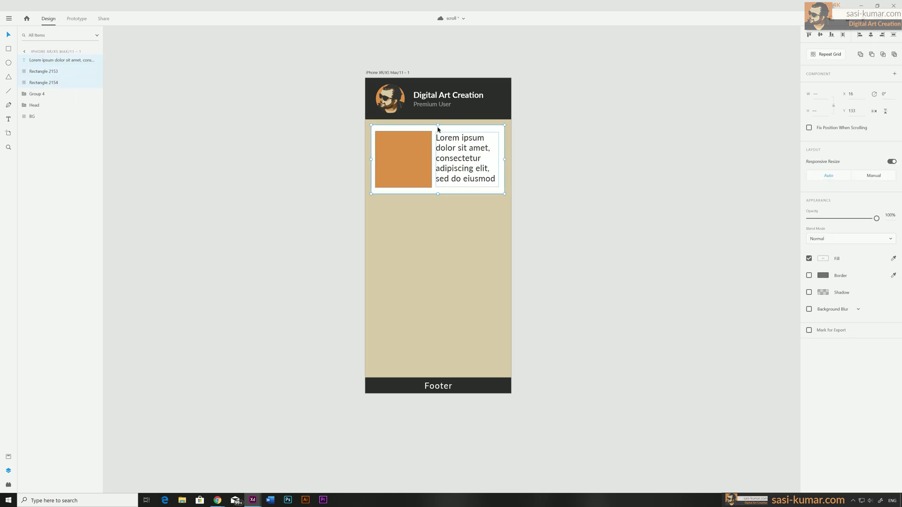
pyautogui.hotkey('ctrl', 'g')
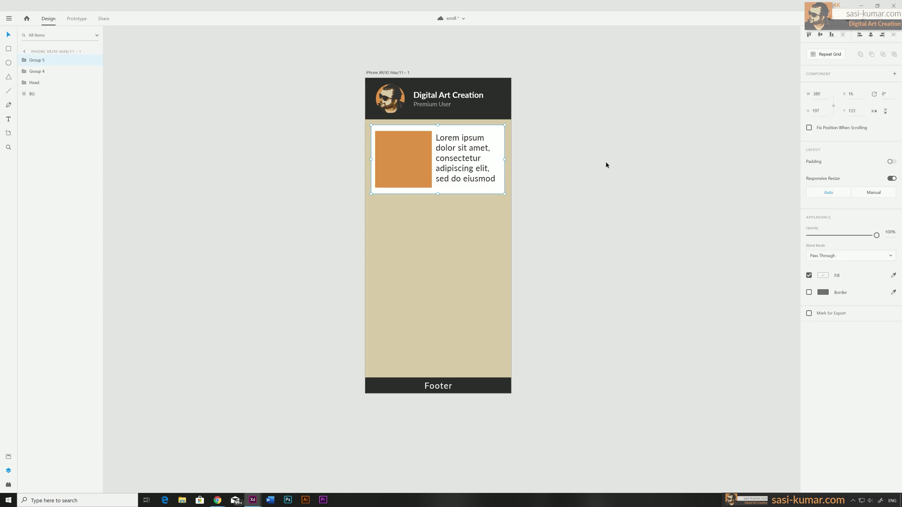
# Turn the card group into a repeat grid extending past the artboard bottom
pyautogui.click(824, 56)
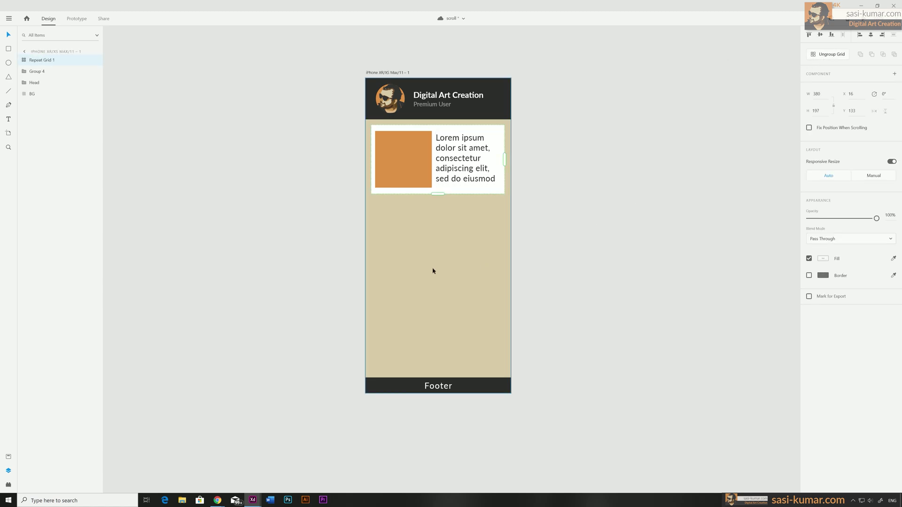
pyautogui.moveTo(437, 195); pyautogui.dragTo(450, 491)
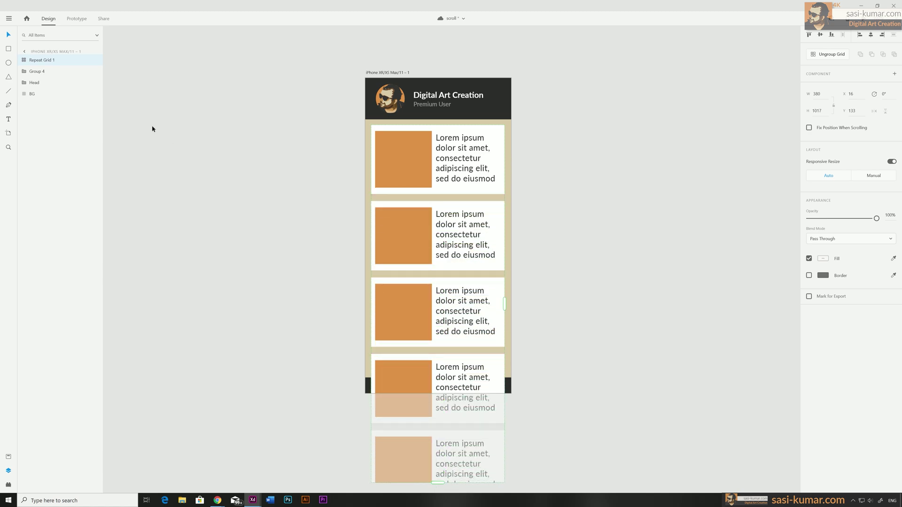
pyautogui.click(210, 103)
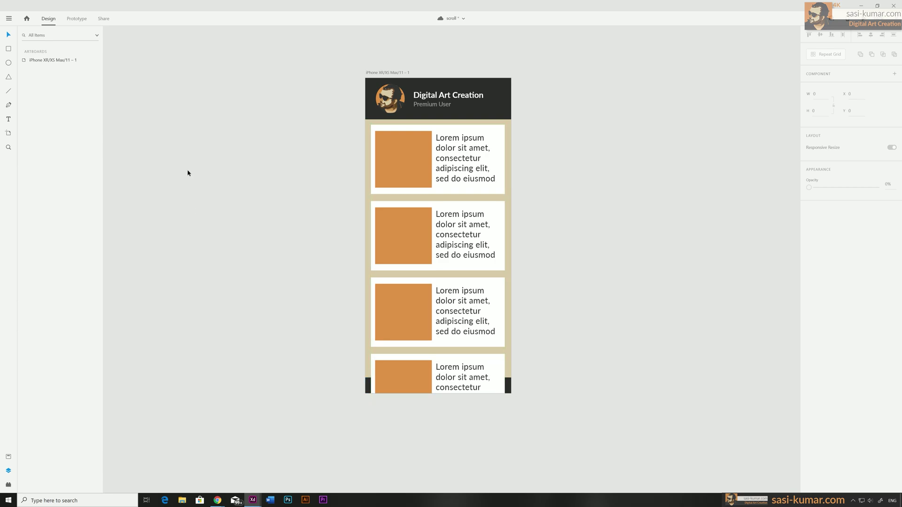
# Move the Head layer to the top of the Layers stack
pyautogui.click(8, 470)
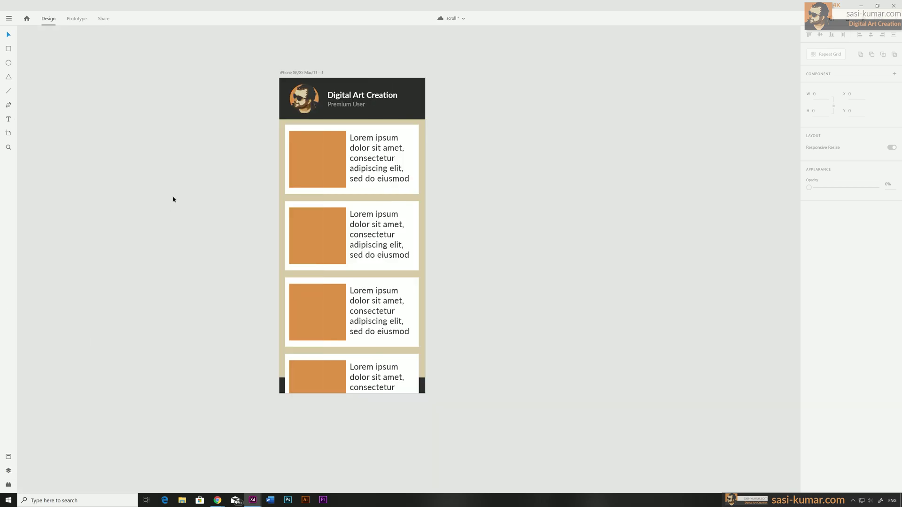
pyautogui.click(8, 470)
pyautogui.click(470, 104)
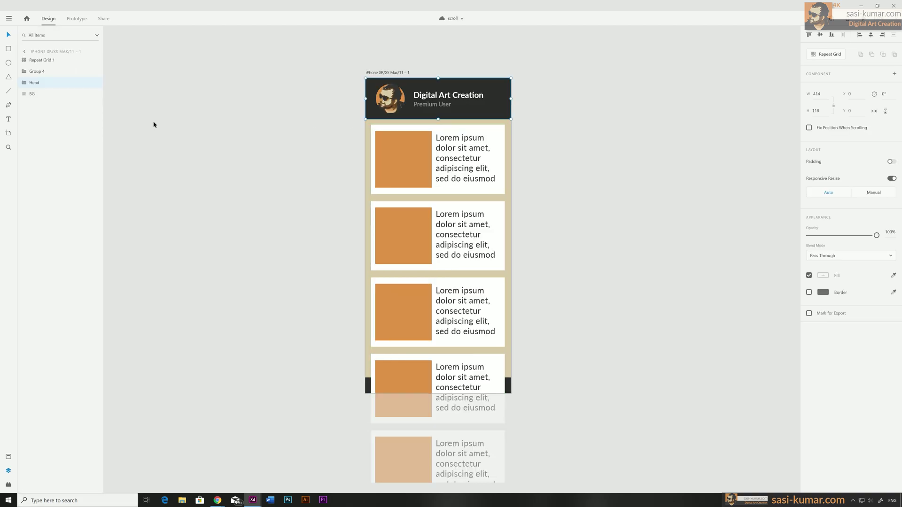
pyautogui.moveTo(35, 83); pyautogui.dragTo(39, 58)
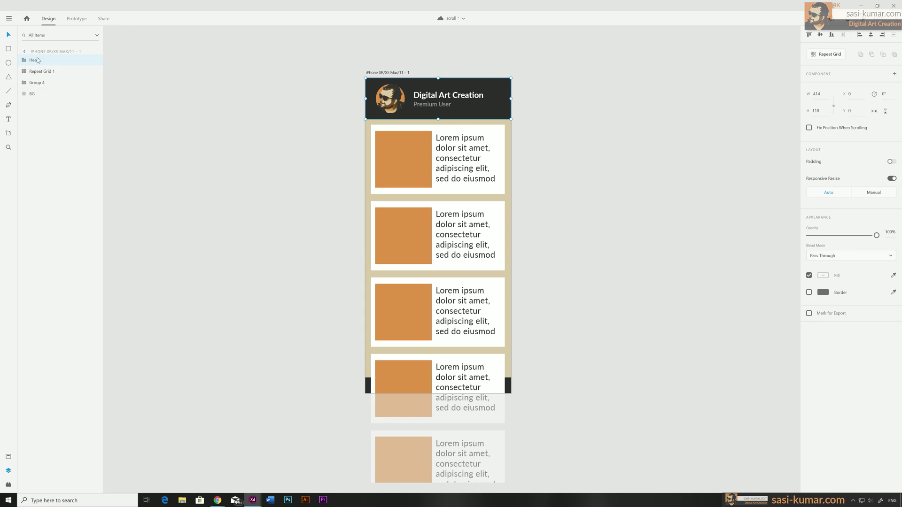
# Move the Footer group above Repeat Grid 1 and zoom out to fit the artboard
pyautogui.click(369, 387)
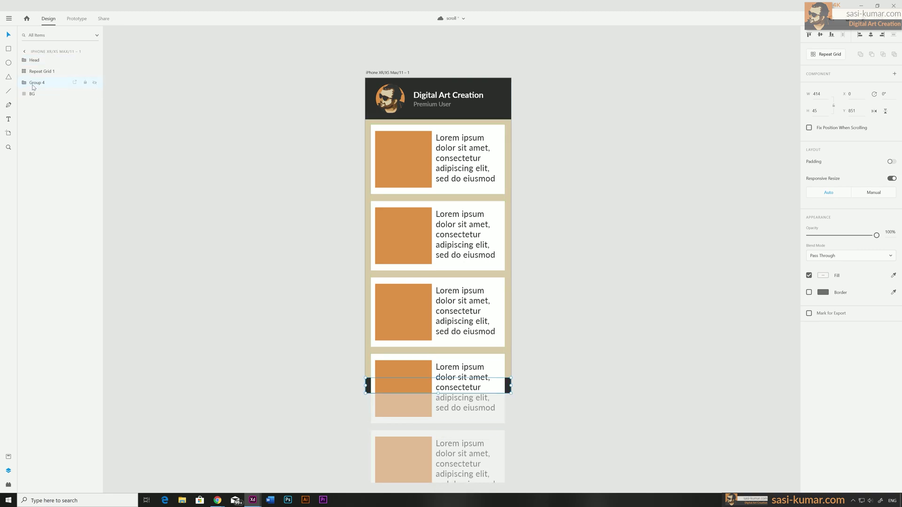
pyautogui.moveTo(37, 83); pyautogui.dragTo(34, 68)
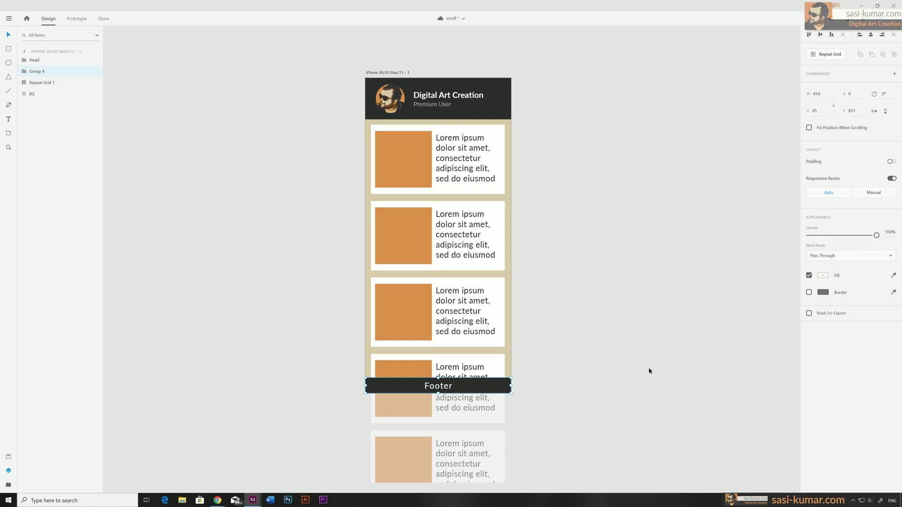
pyautogui.click(345, 329)
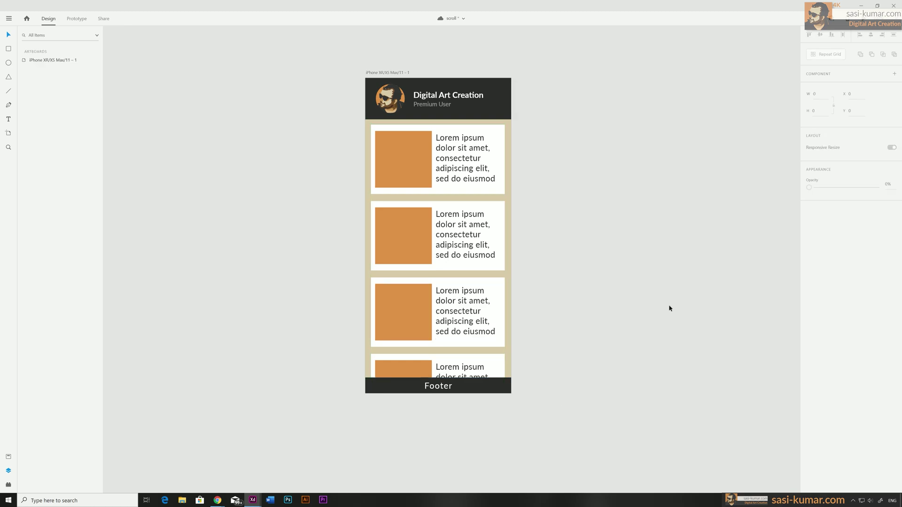
pyautogui.hotkey('ctrl', '-')
pyautogui.click(8, 132)
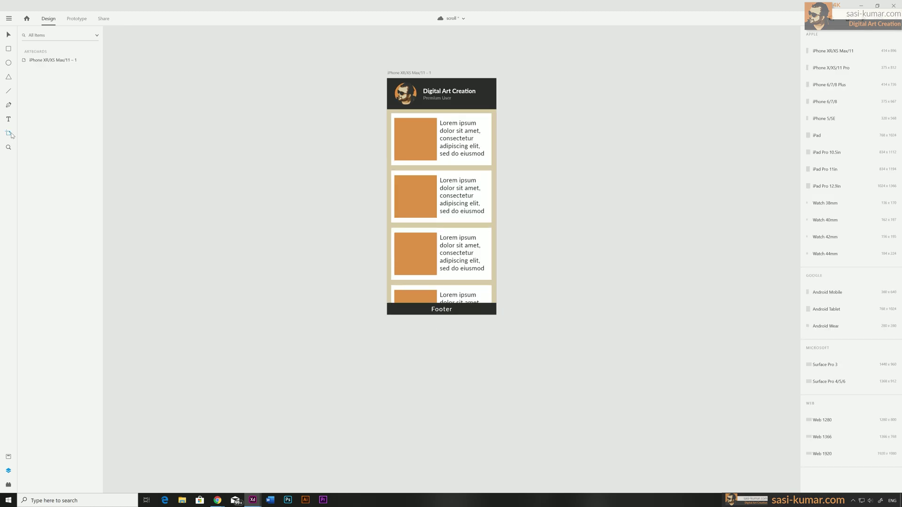
# Lengthen the artboard and stretch the beige BG rectangle down to its bottom edge
pyautogui.click(404, 74)
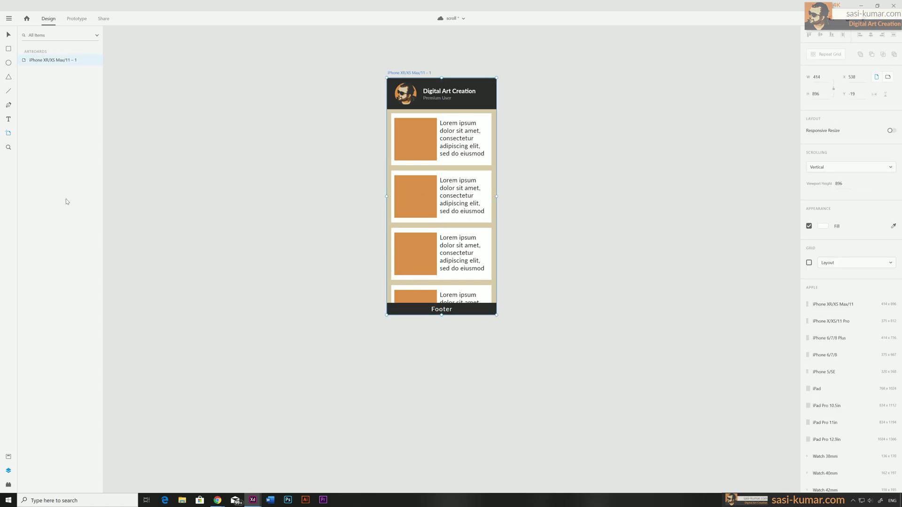
pyautogui.moveTo(441, 315)
pyautogui.mouseDown()
pyautogui.moveTo(441, 431)
pyautogui.moveTo(441, 394)
pyautogui.mouseUp()
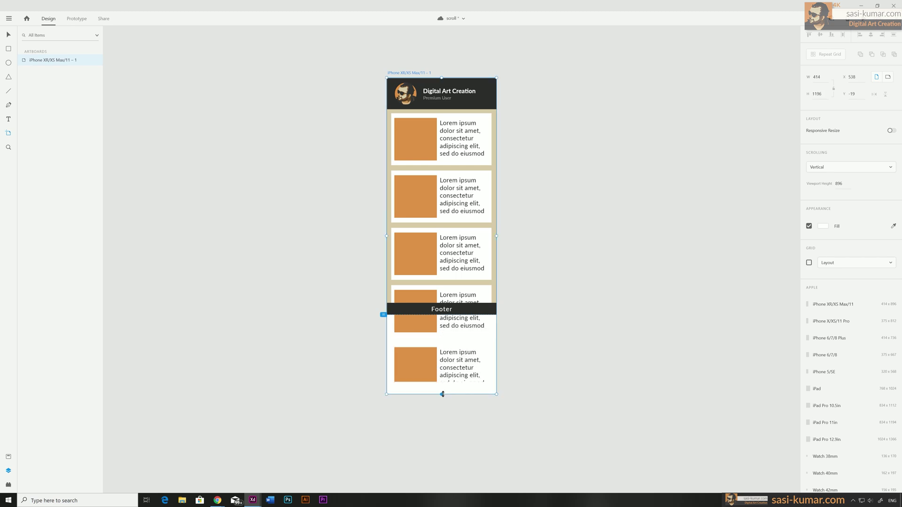
pyautogui.click(9, 34)
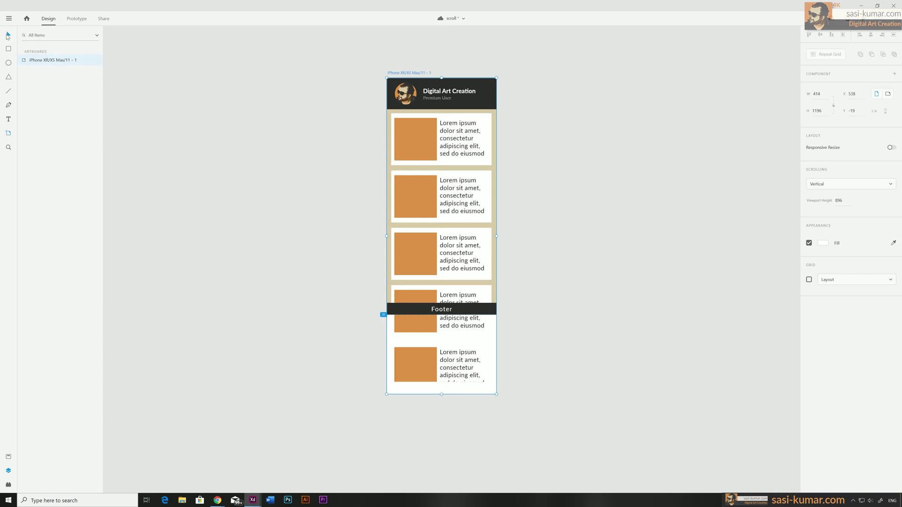
pyautogui.click(494, 268)
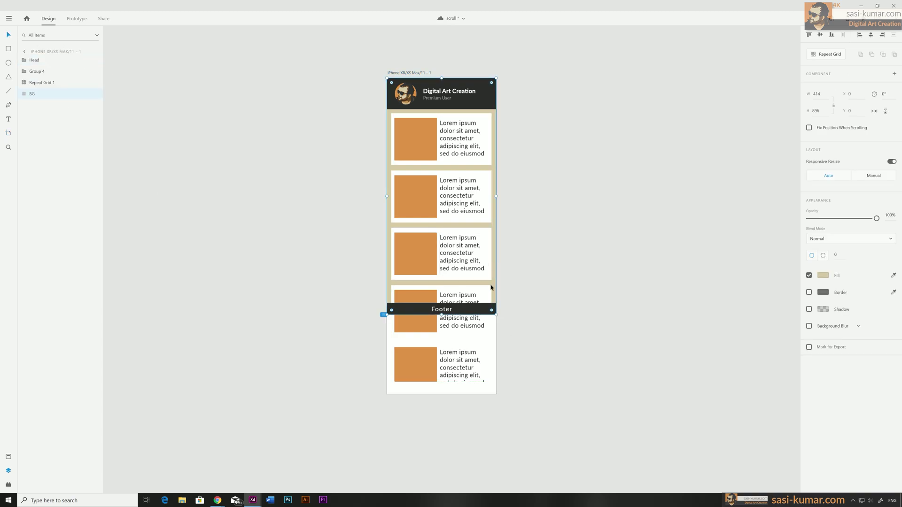
pyautogui.moveTo(441, 314); pyautogui.dragTo(442, 394)
pyautogui.click(454, 374)
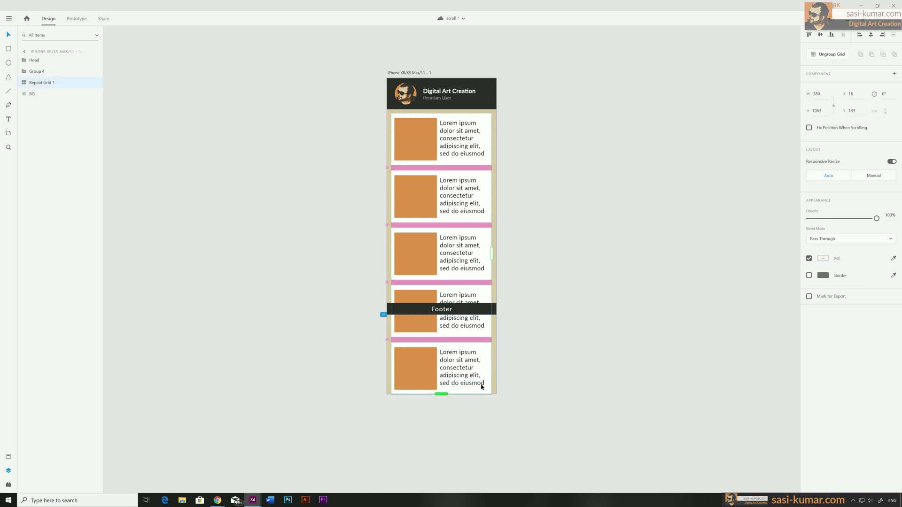
pyautogui.click(575, 305)
pyautogui.click(486, 276)
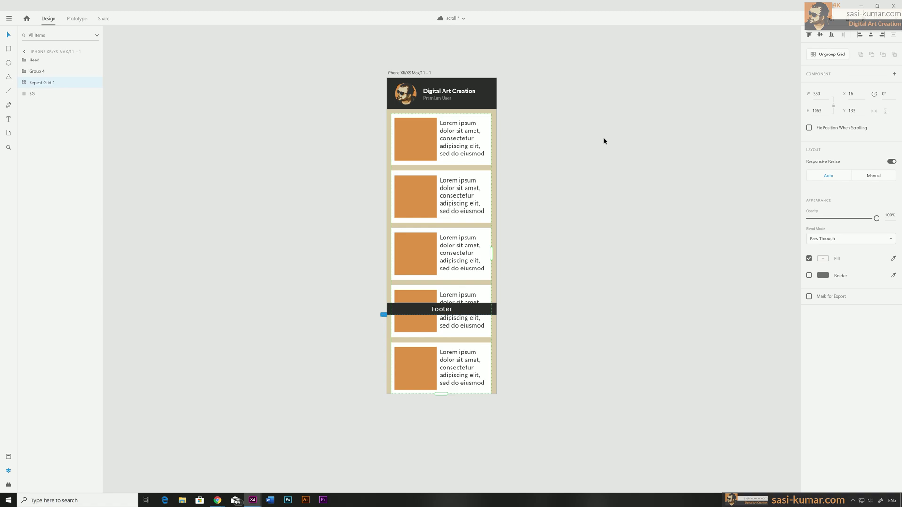
pyautogui.click(603, 141)
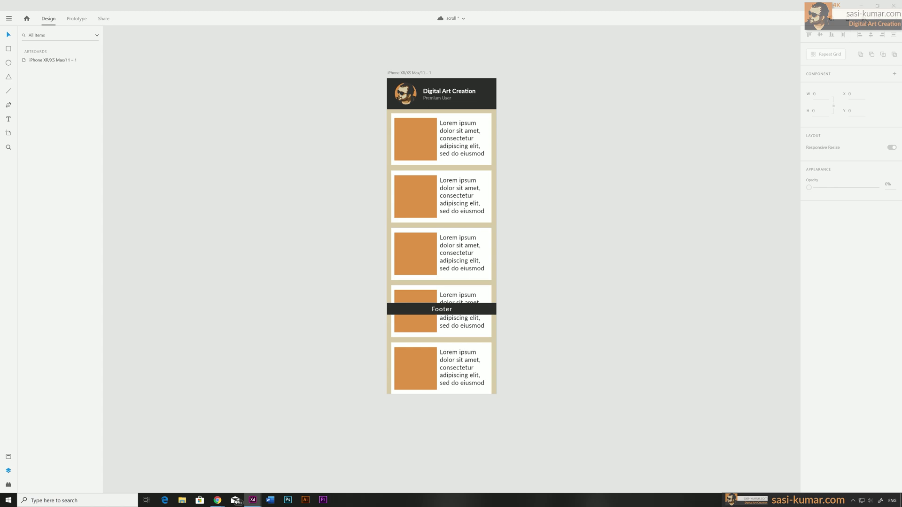
# Open Desktop Preview with Ctrl+Enter and drag through the card list
pyautogui.hotkey('ctrl', 'Return')
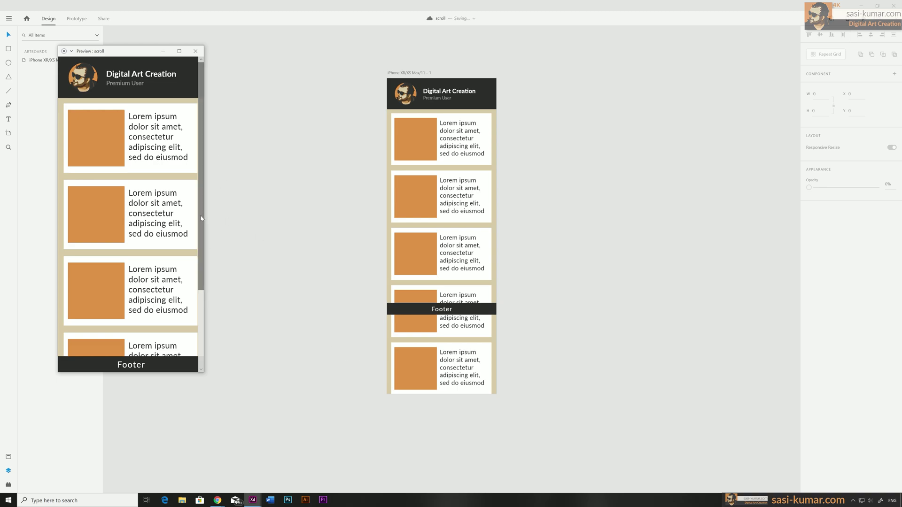
pyautogui.moveTo(201, 218); pyautogui.dragTo(198, 194)
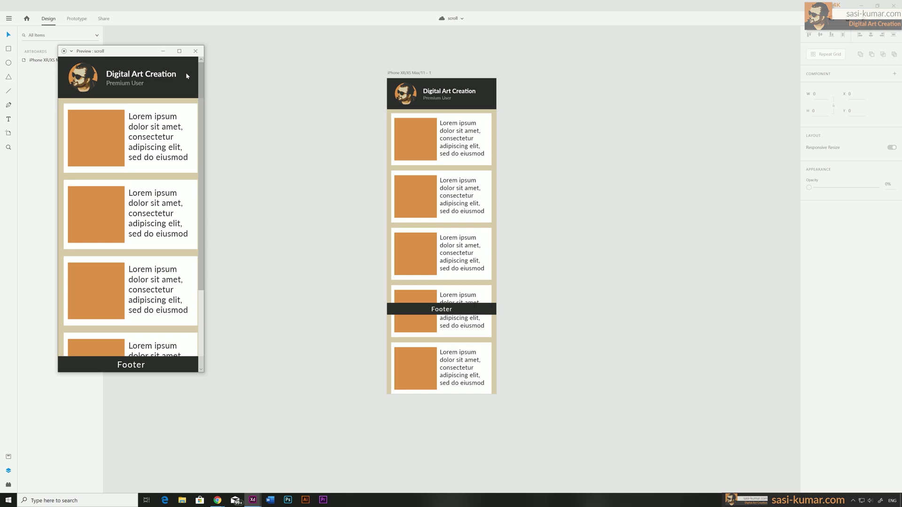
# Set the header and footer to Fix Position When Scrolling, then reopen the preview
pyautogui.click(195, 51)
pyautogui.click(466, 100)
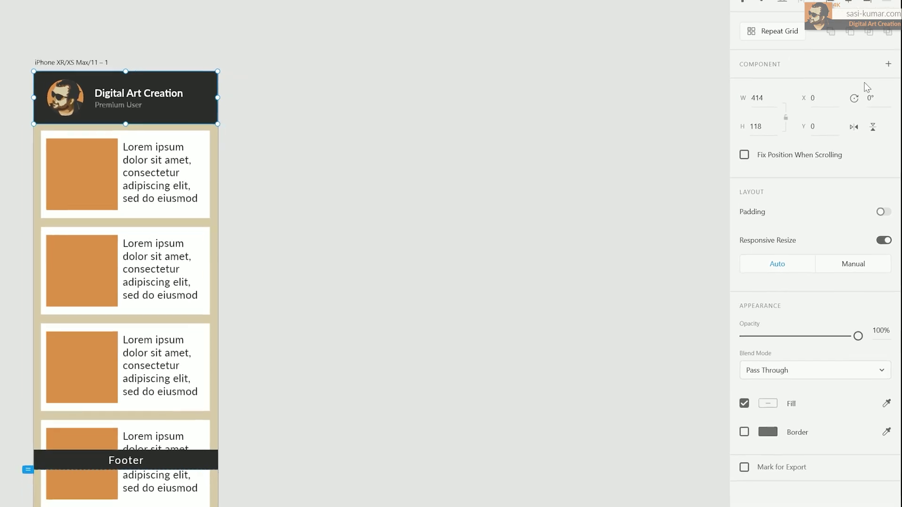
pyautogui.click(744, 155)
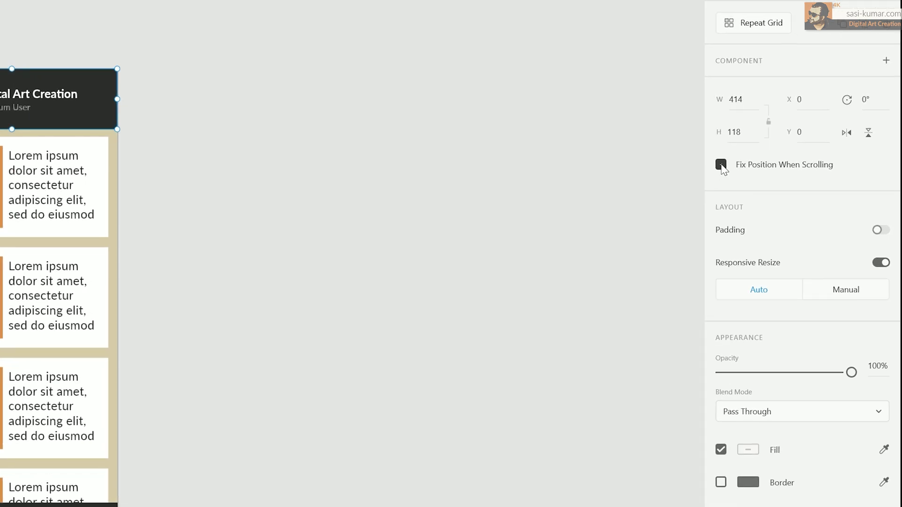
pyautogui.click(58, 505)
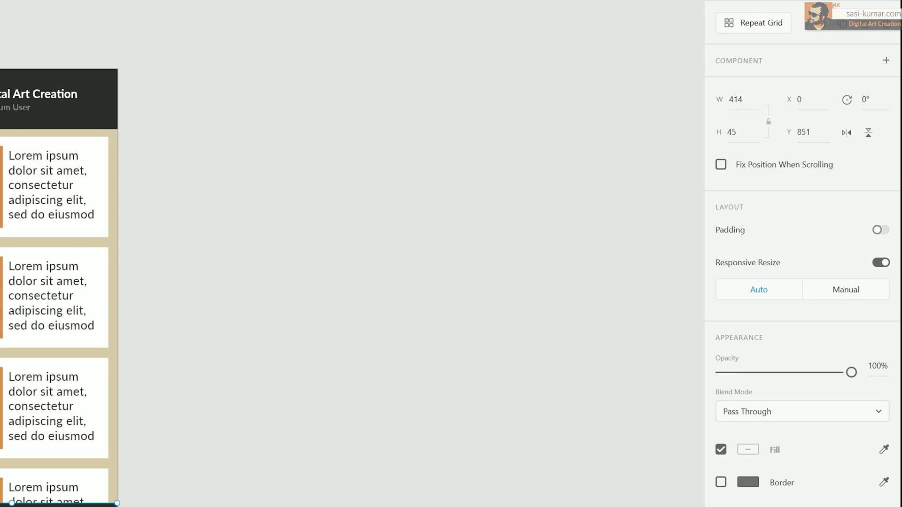
pyautogui.click(721, 166)
pyautogui.hotkey('ctrl', 'Return')
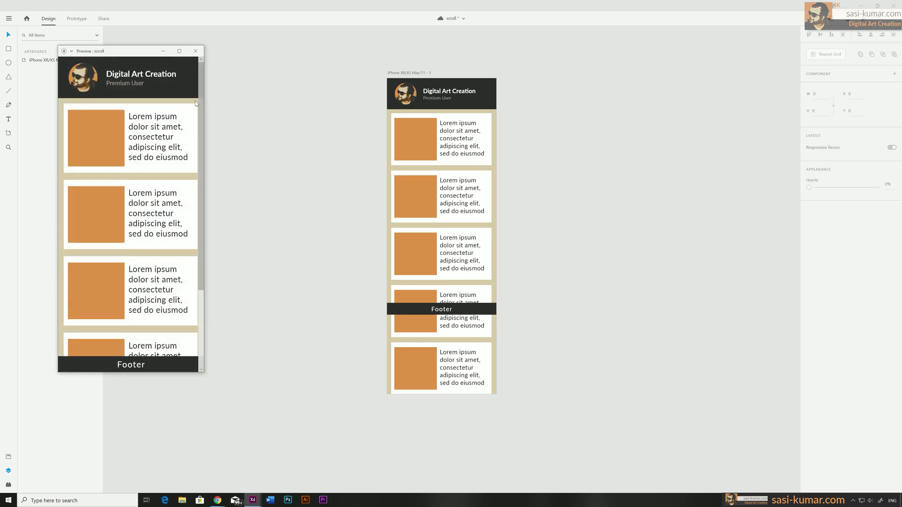
# Test scrolling under the pinned header and footer, then close the preview and select BG
pyautogui.scroll(-3, 200, 184)
pyautogui.scroll(3, 201, 184)
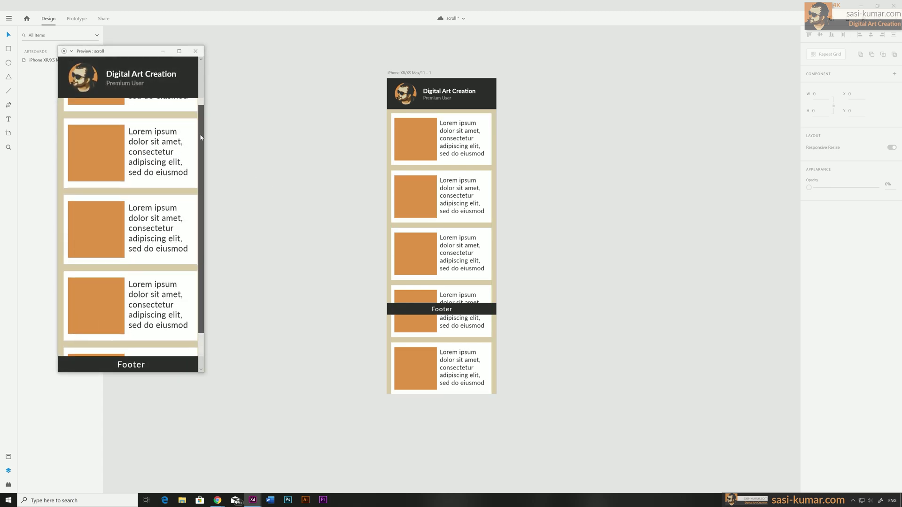
pyautogui.scroll(-3, 204, 93)
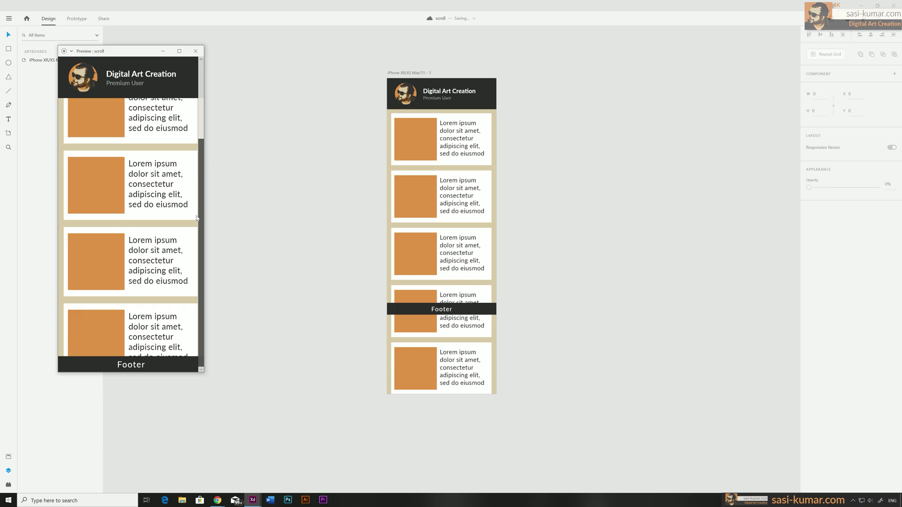
pyautogui.scroll(1, 198, 167)
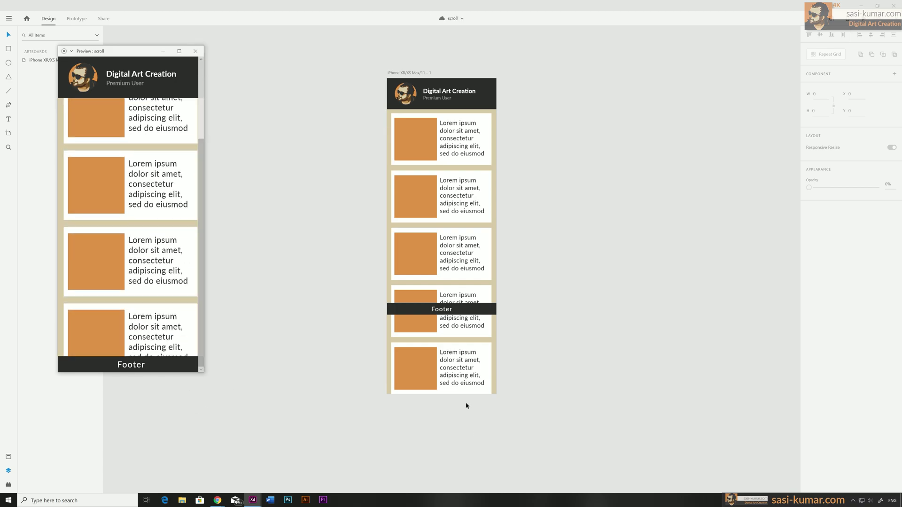
pyautogui.click(195, 51)
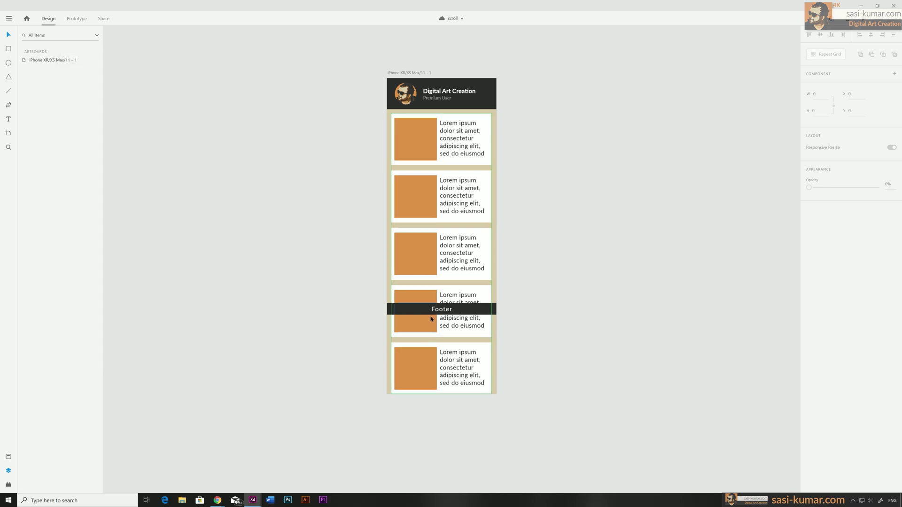
pyautogui.click(406, 343)
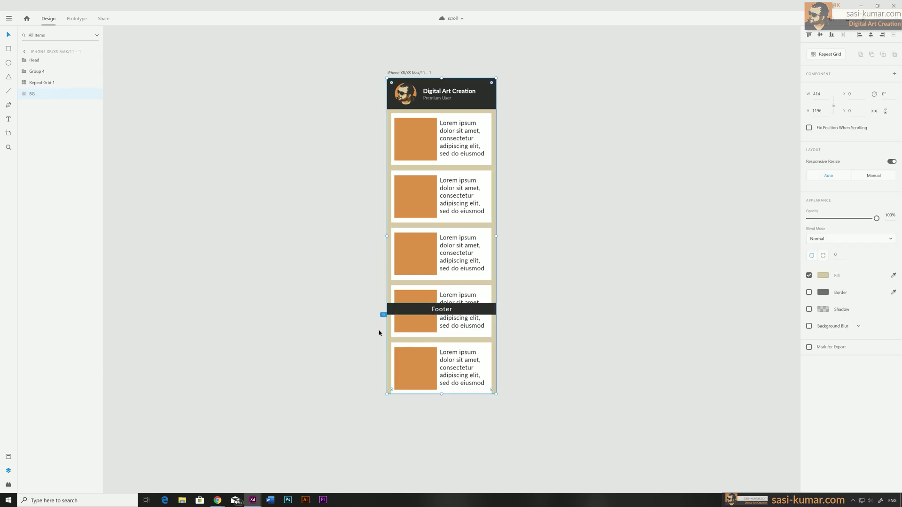
# Shorten the viewport height, move artboard 2 beside artboard 1, and select its card parts
pyautogui.moveTo(384, 309); pyautogui.dragTo(384, 303)
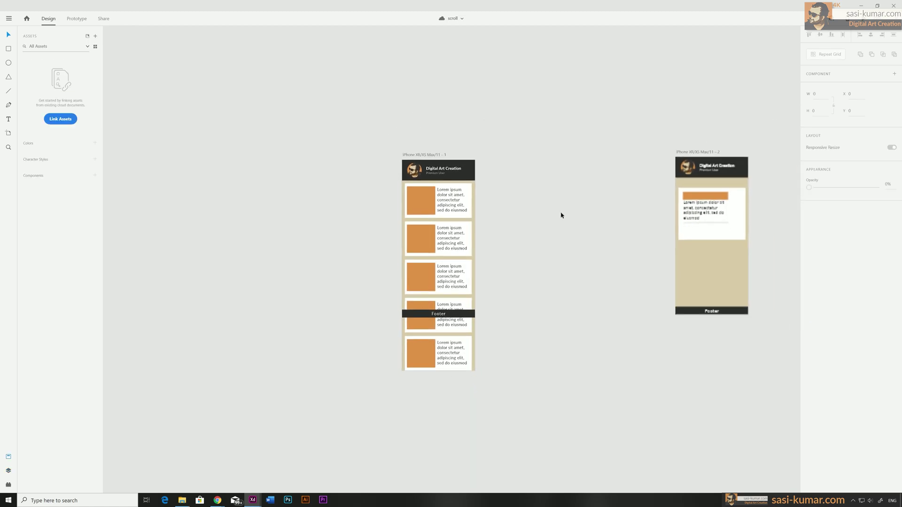
pyautogui.moveTo(559, 213); pyautogui.dragTo(399, 211)
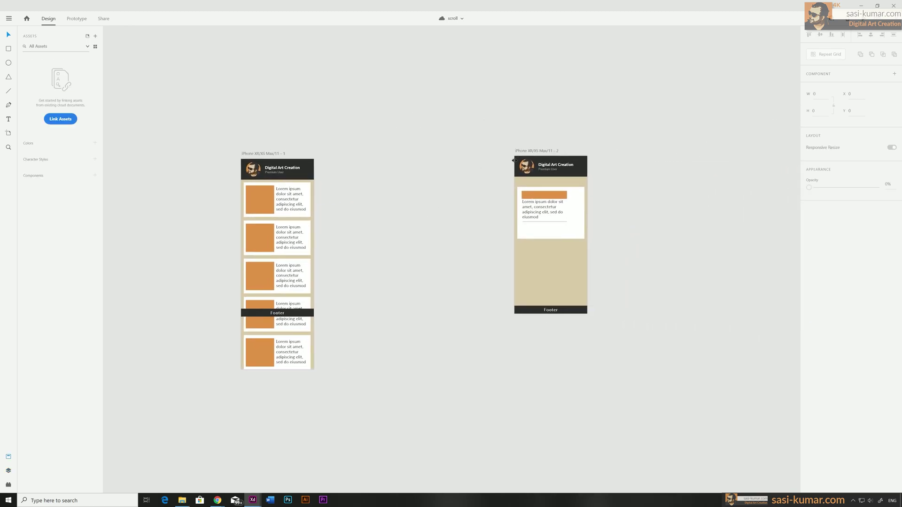
pyautogui.moveTo(536, 151); pyautogui.dragTo(402, 157)
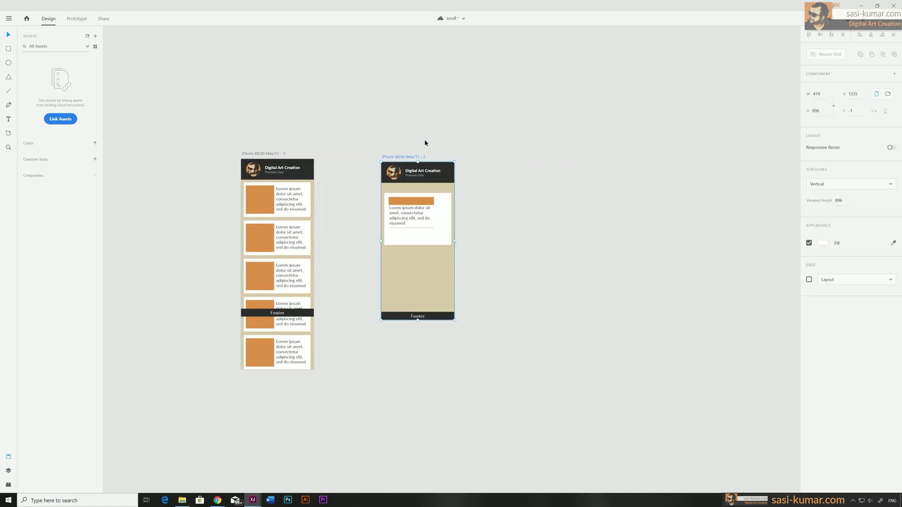
pyautogui.scroll(3, 429, 127)
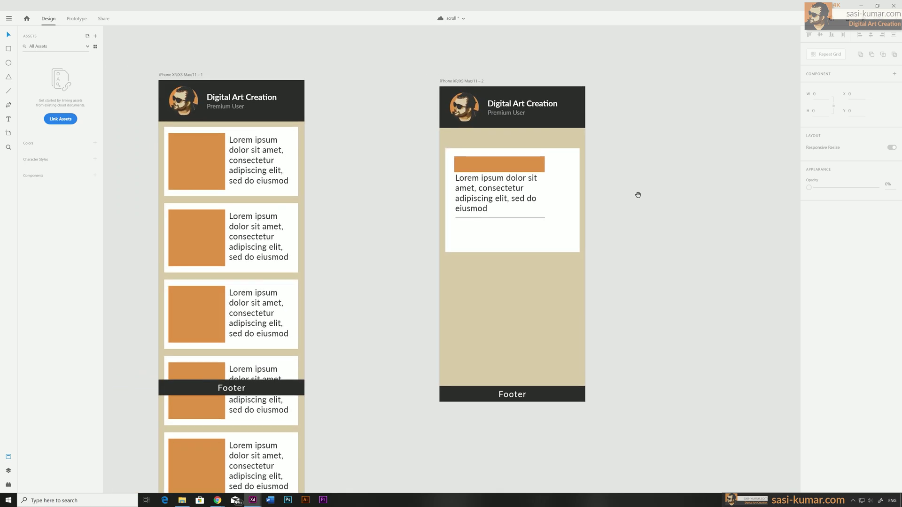
pyautogui.doubleClick(485, 187)
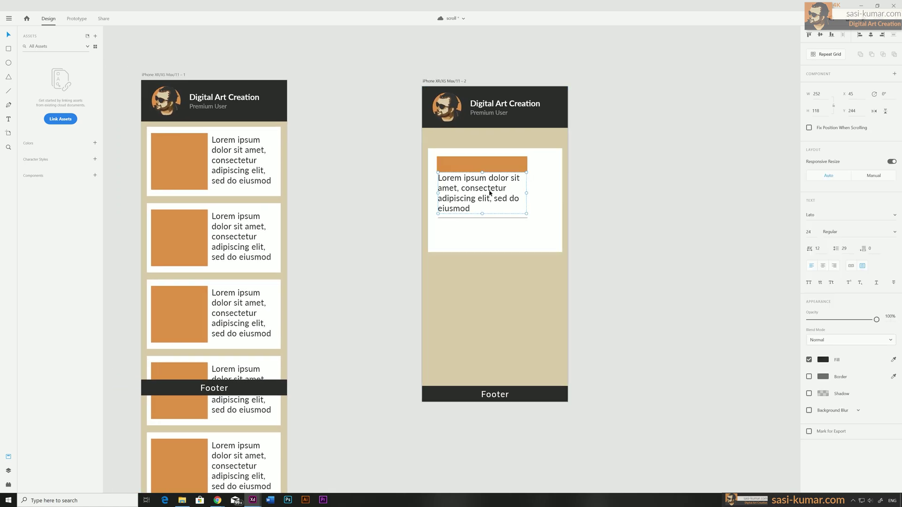
pyautogui.click(482, 222)
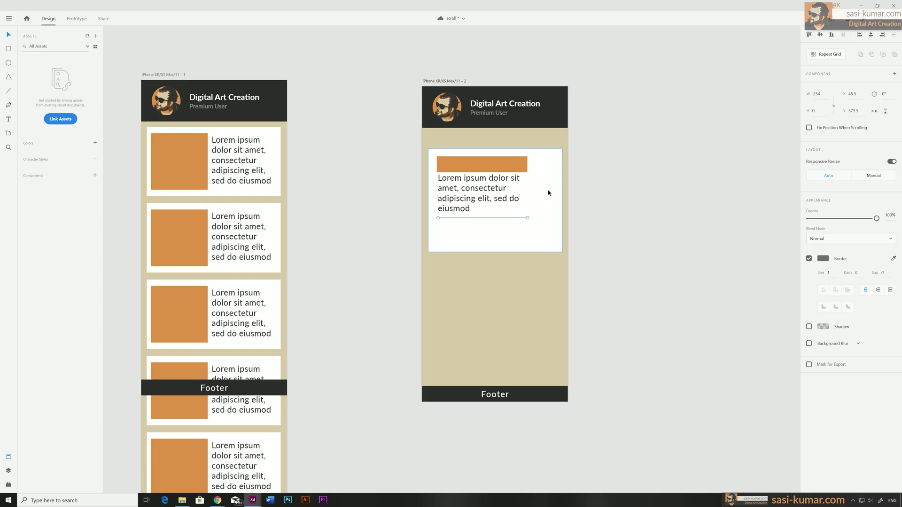
# Turn the orange bar, text and divider line into a Repeat Grid with three stacked items
pyautogui.click(593, 187)
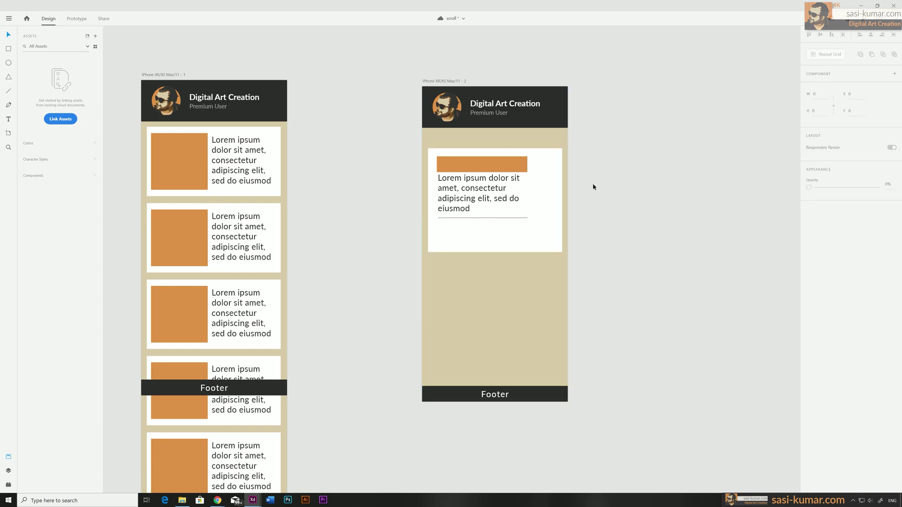
pyautogui.doubleClick(470, 164)
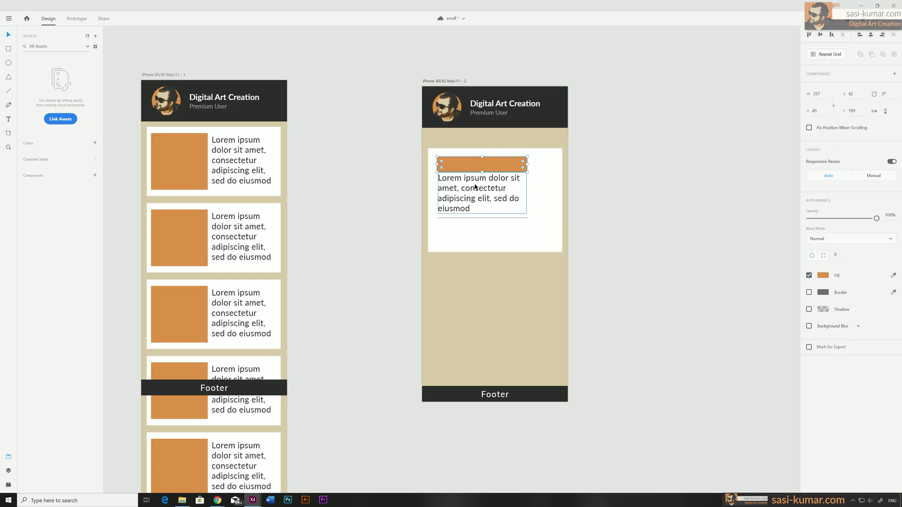
pyautogui.keyDown('shift'); pyautogui.click(460, 206); pyautogui.keyUp('shift')
pyautogui.keyDown('shift'); pyautogui.click(460, 218); pyautogui.keyUp('shift')
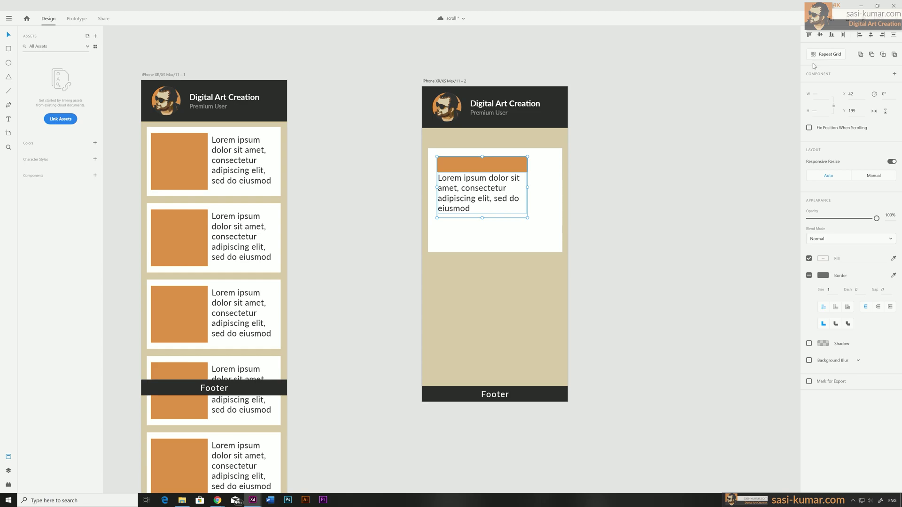
pyautogui.click(825, 54)
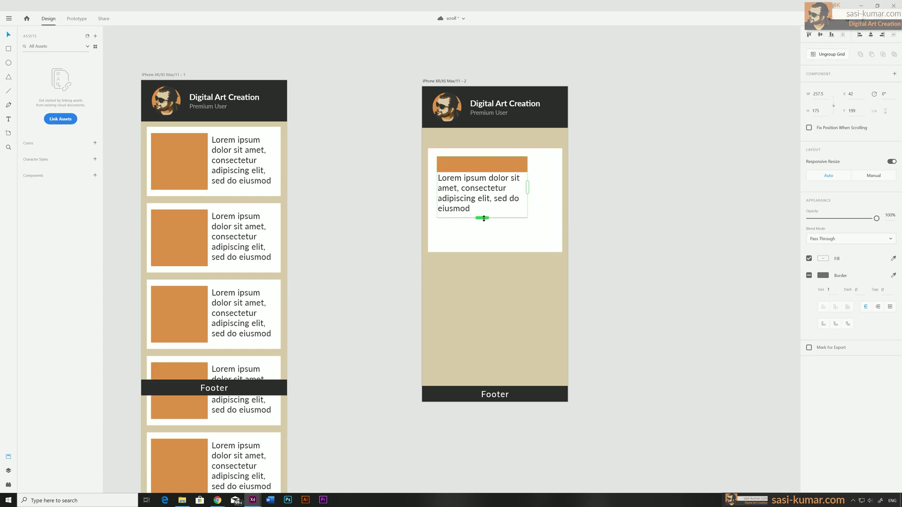
pyautogui.moveTo(482, 218); pyautogui.dragTo(482, 355)
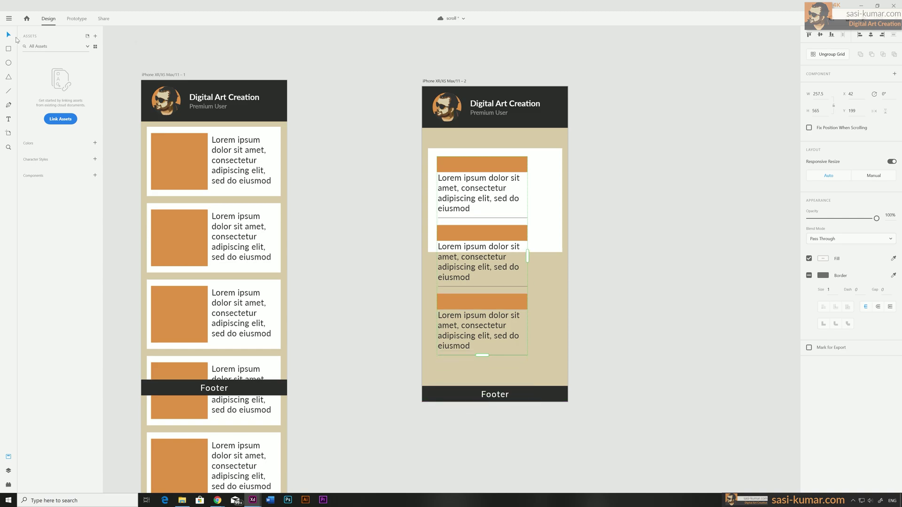
# Draw a dark-filled scrollbar track along the card's right edge and widen it
pyautogui.press('r')
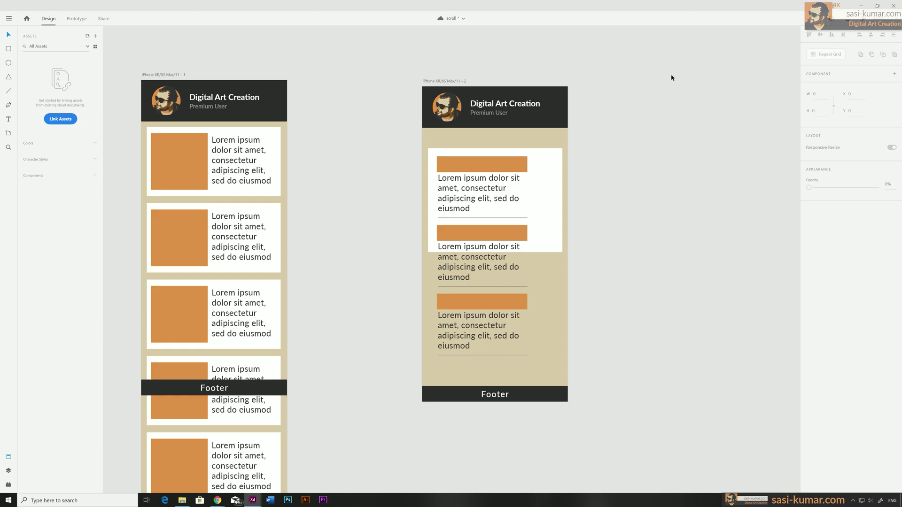
pyautogui.moveTo(551, 156); pyautogui.dragTo(556, 252)
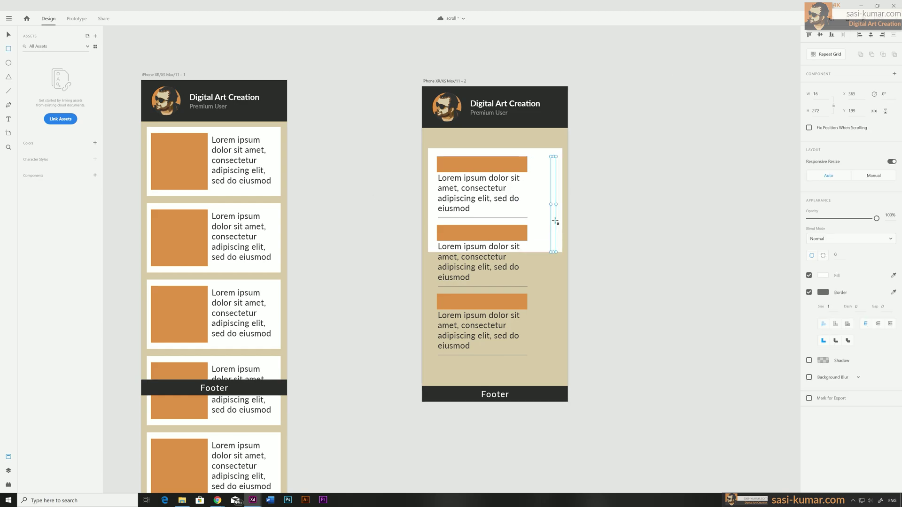
pyautogui.click(894, 275)
pyautogui.click(562, 122)
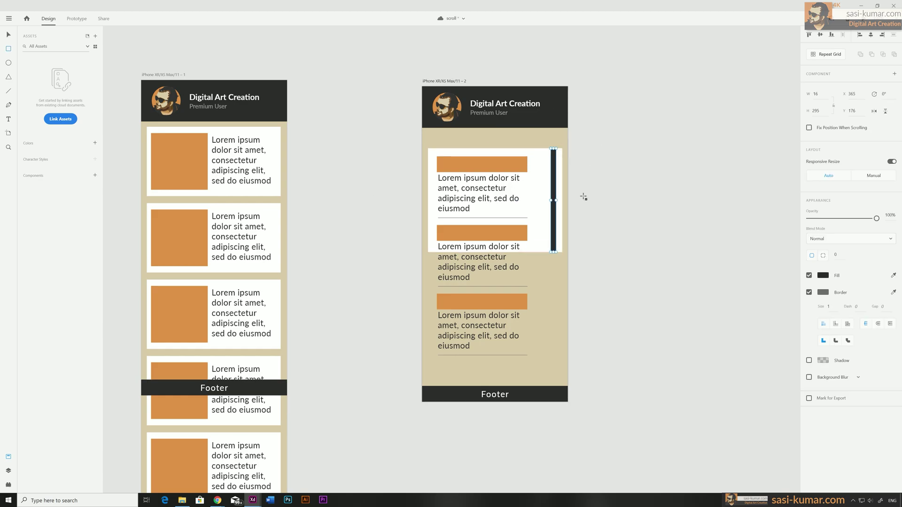
pyautogui.press('v')
pyautogui.hotkey('ctrl', '=')
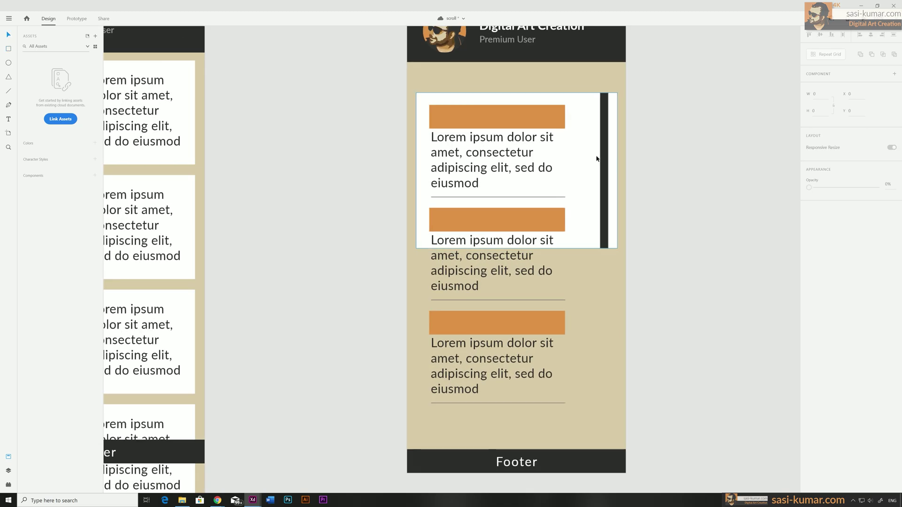
pyautogui.moveTo(556, 200); pyautogui.dragTo(562, 199)
# Add a borderless orange 25×47 thumb with corner radius 5 at the track's top
pyautogui.press('r')
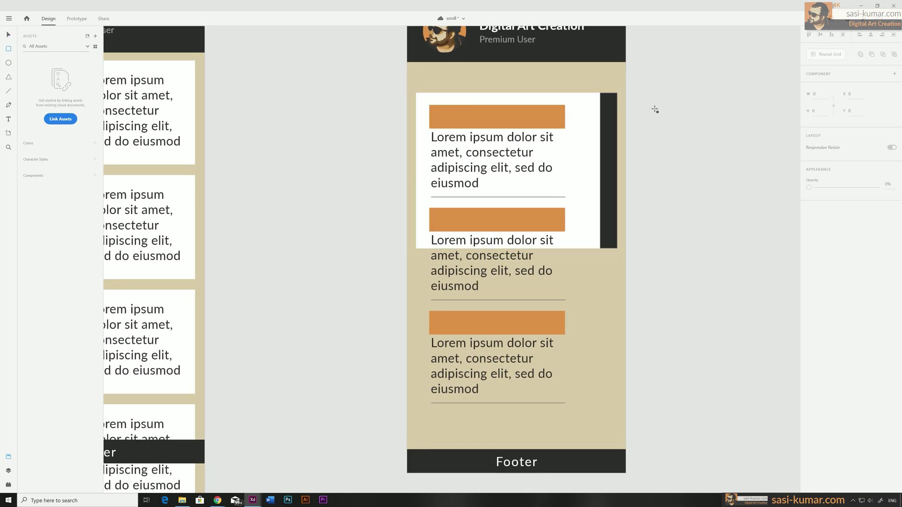
pyautogui.moveTo(653, 100); pyautogui.dragTo(668, 125)
pyautogui.click(893, 245)
pyautogui.click(545, 117)
pyautogui.click(809, 261)
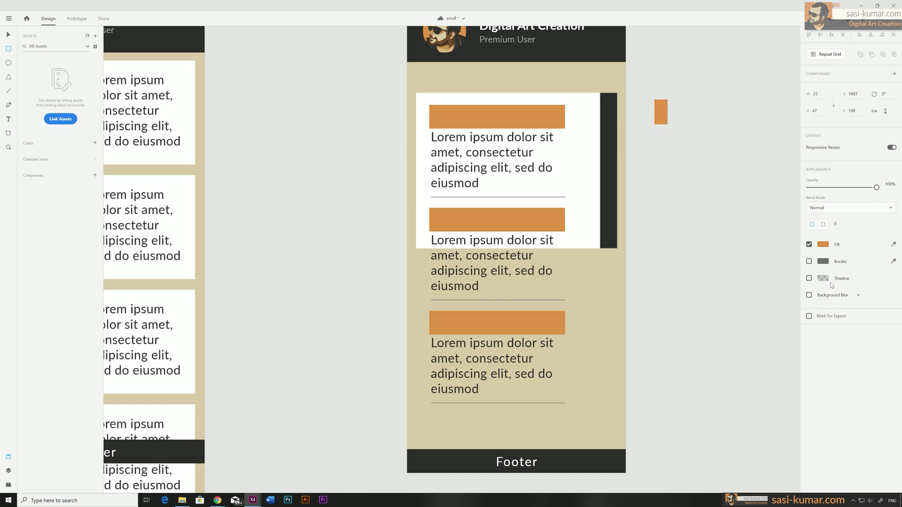
pyautogui.click(837, 223)
pyautogui.write('5')
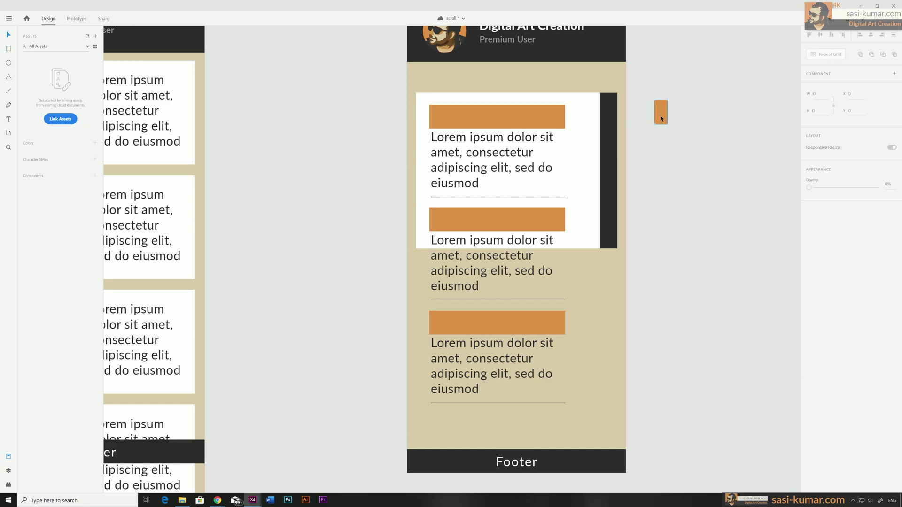
pyautogui.moveTo(661, 119); pyautogui.dragTo(608, 114)
pyautogui.click(658, 142)
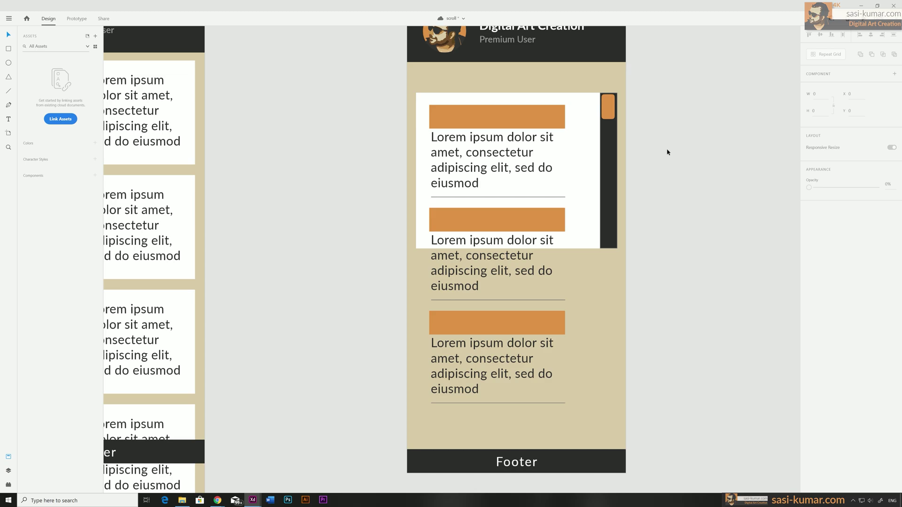
# Copy the white scroll-area rectangle
pyautogui.click(609, 150)
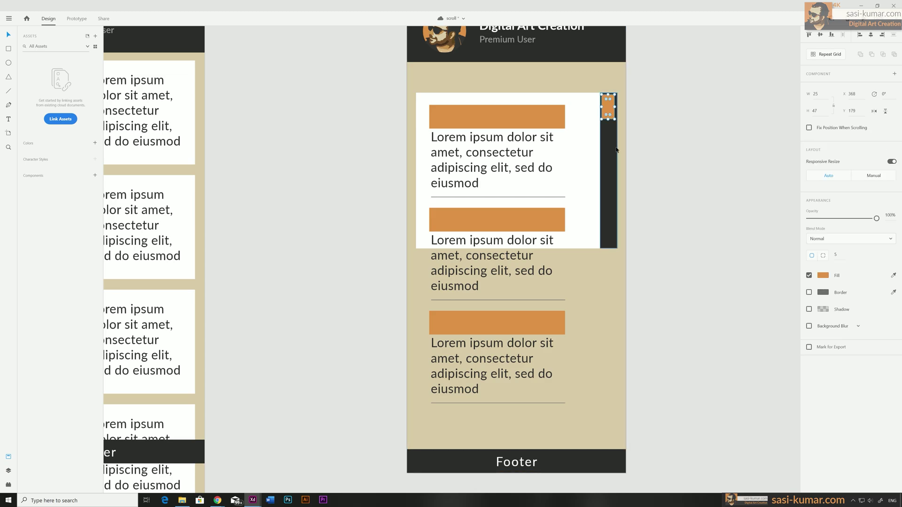
pyautogui.click(748, 152)
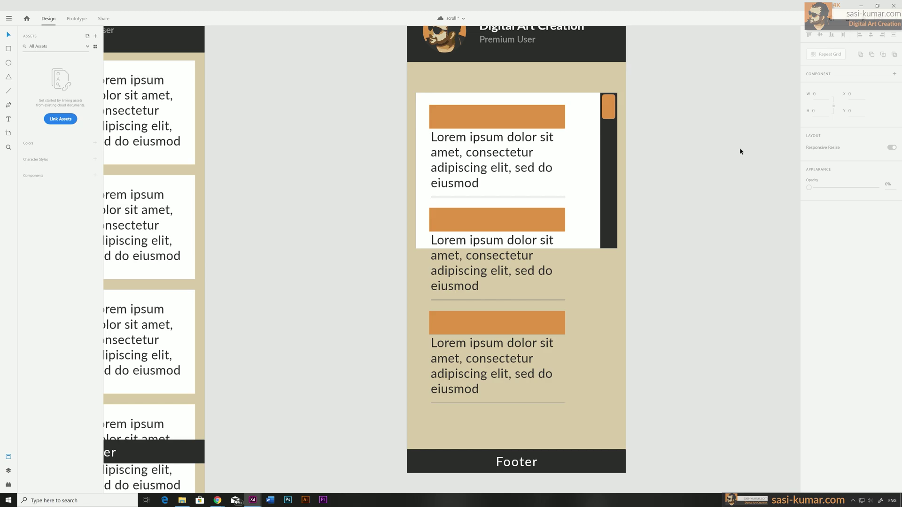
pyautogui.click(589, 146)
pyautogui.hotkey('ctrl', 'y')
# Paste a duplicate white rectangle and mask the list and scrollbar with it as Mask Group 3
pyautogui.hotkey('ctrl', 'd')
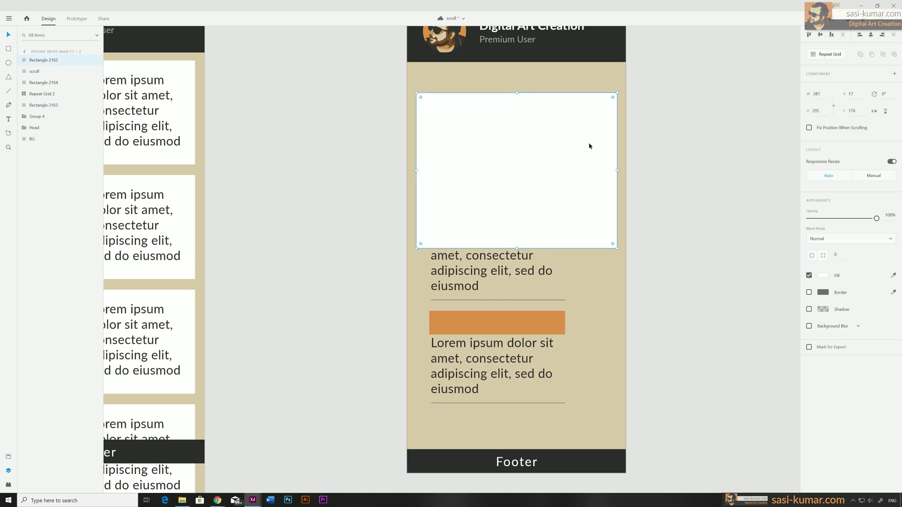
pyautogui.click(664, 187)
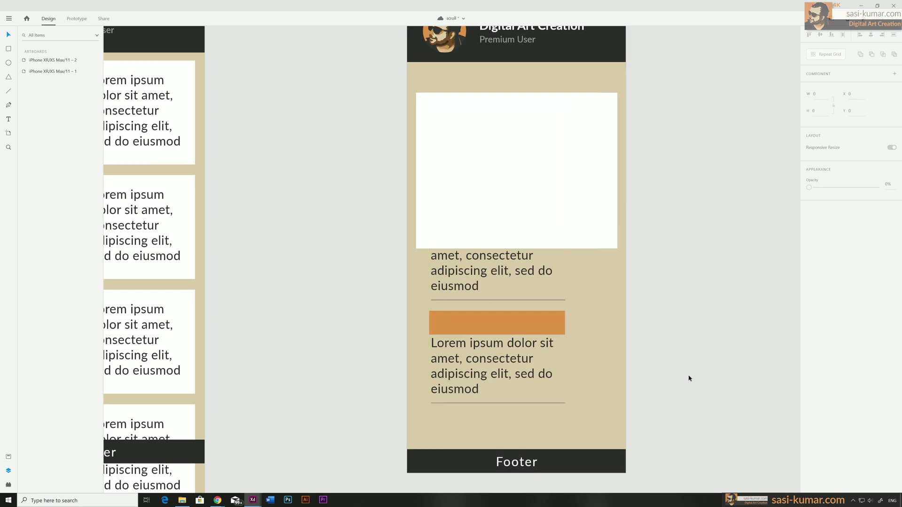
pyautogui.moveTo(688, 376); pyautogui.dragTo(430, 178)
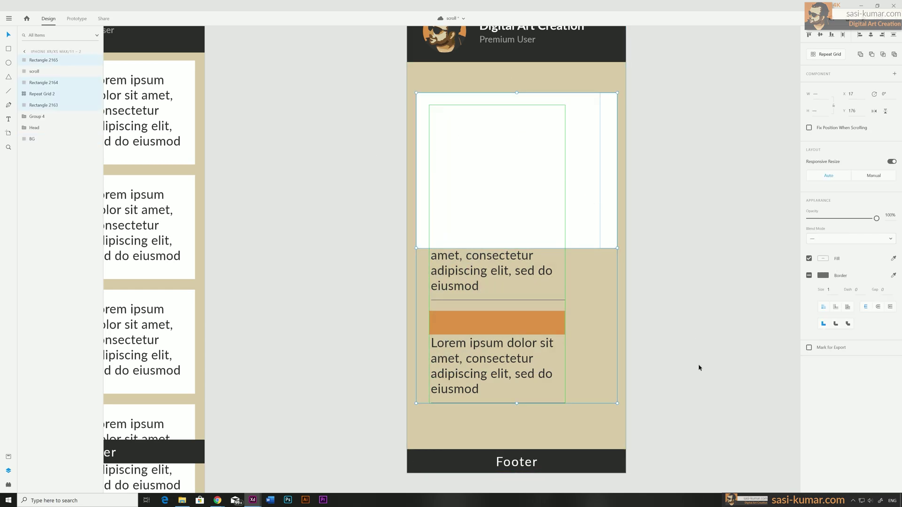
pyautogui.rightClick(539, 153)
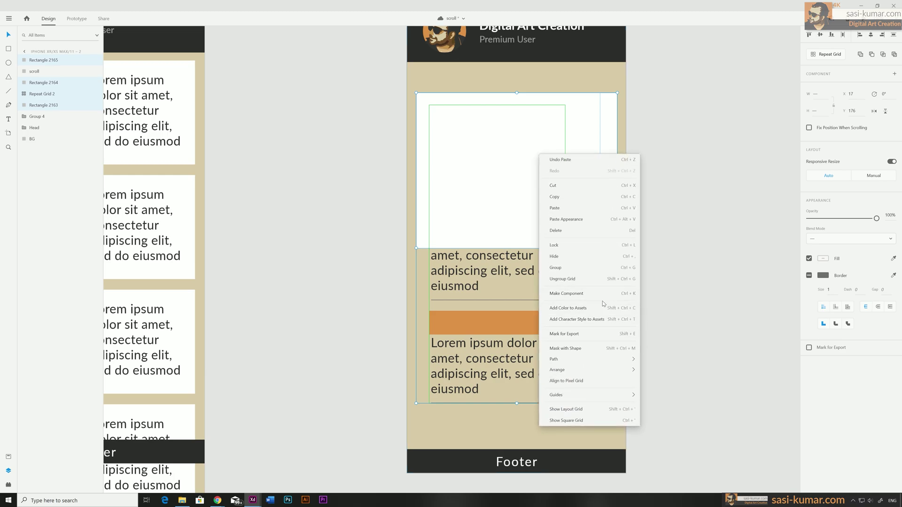
pyautogui.click(594, 350)
pyautogui.click(689, 223)
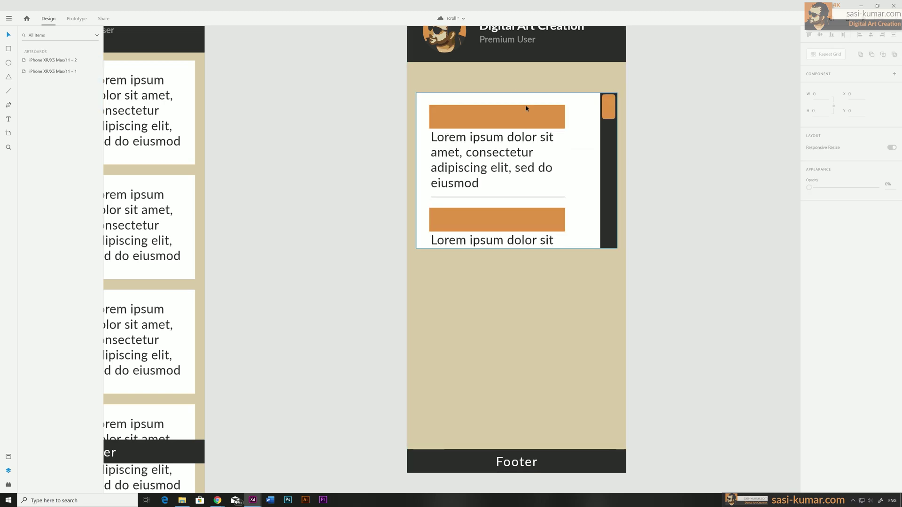
pyautogui.click(611, 109)
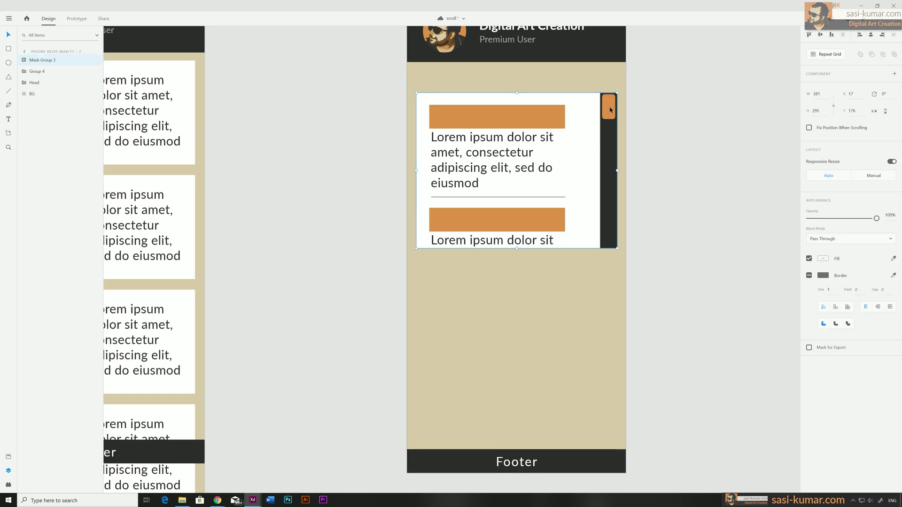
pyautogui.click(698, 137)
pyautogui.click(565, 147)
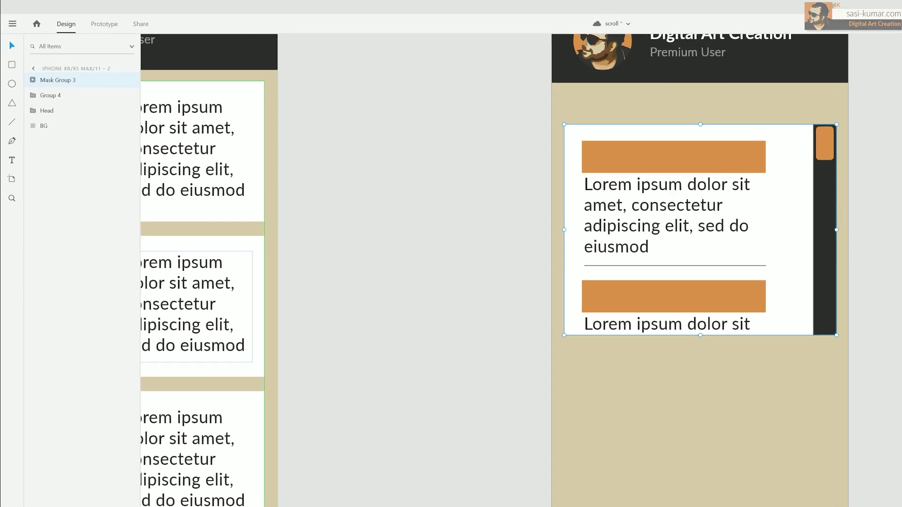
# Make the mask group a component named Scroll-Content-01 from the Assets panel
pyautogui.click(8, 456)
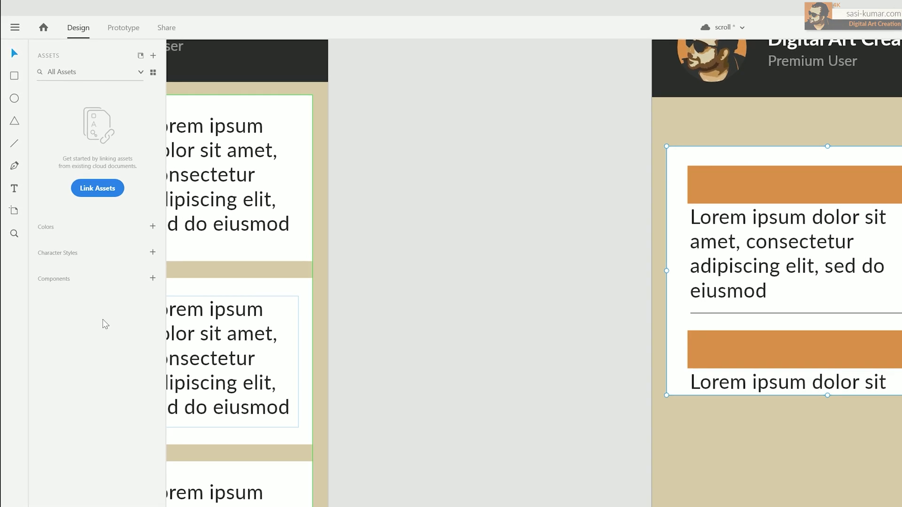
pyautogui.click(152, 278)
pyautogui.doubleClick(77, 169)
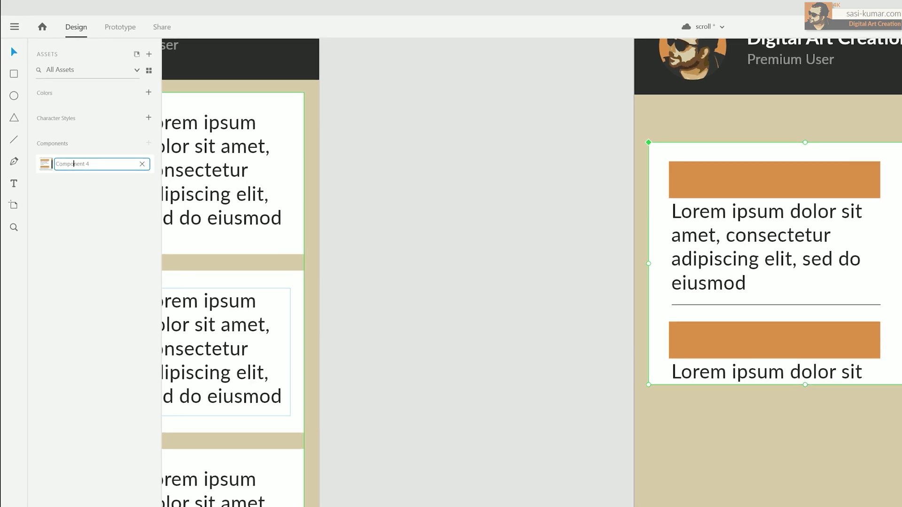
pyautogui.write('Scoll')
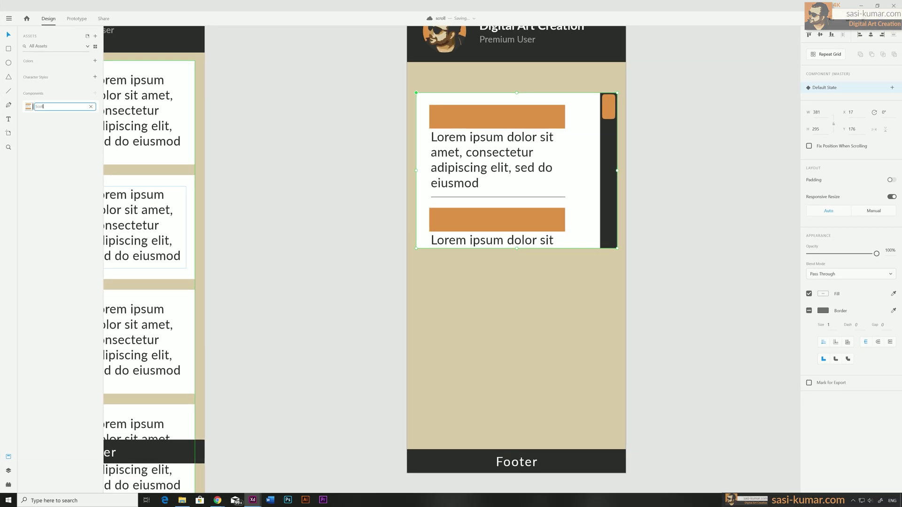
pyautogui.write('roll-Content-01')
pyautogui.press('Return')
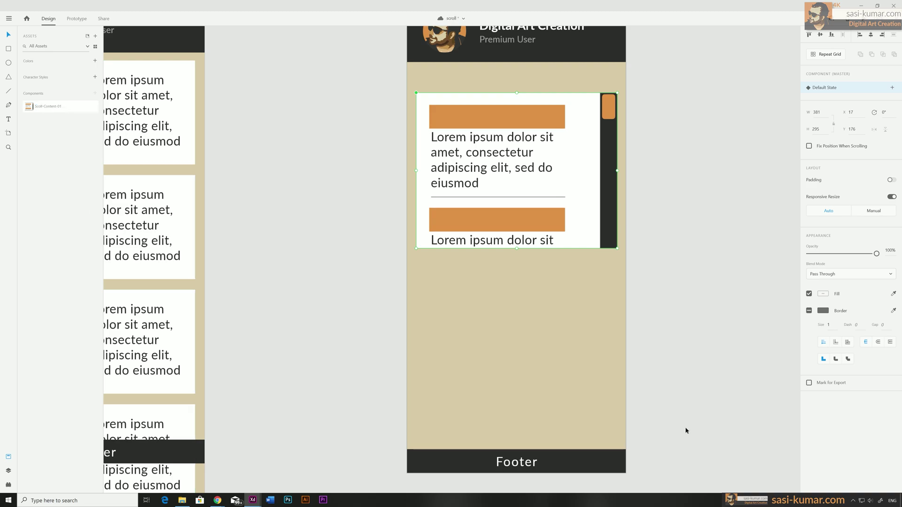
# Add a new component state named Scroll-End beside Default State
pyautogui.click(686, 431)
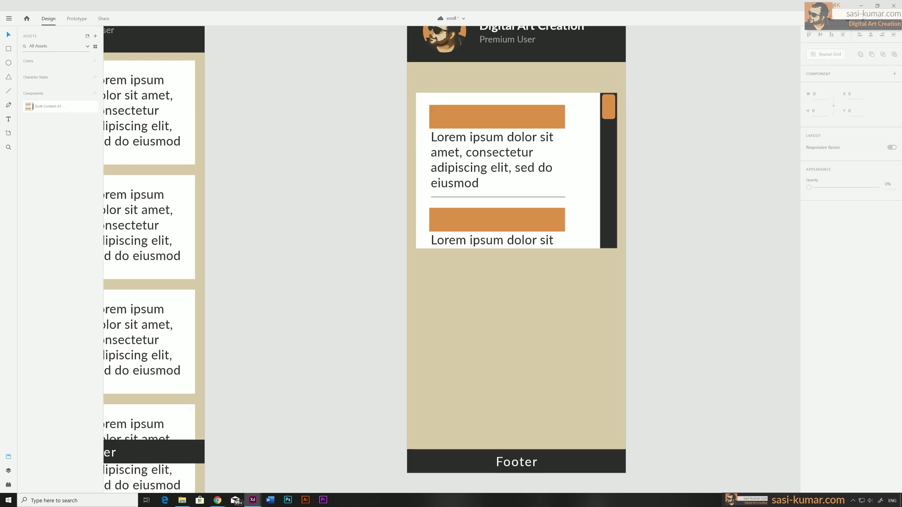
pyautogui.scroll(-3, 596, 224)
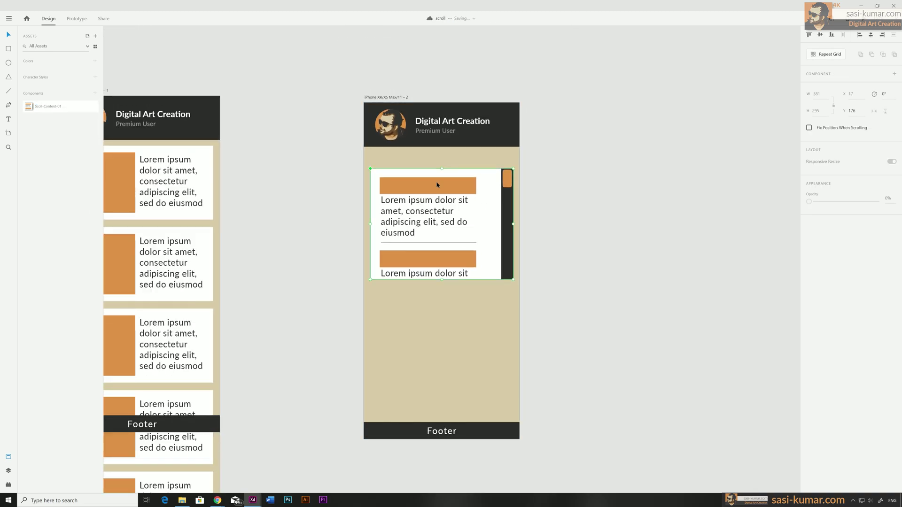
pyautogui.click(436, 176)
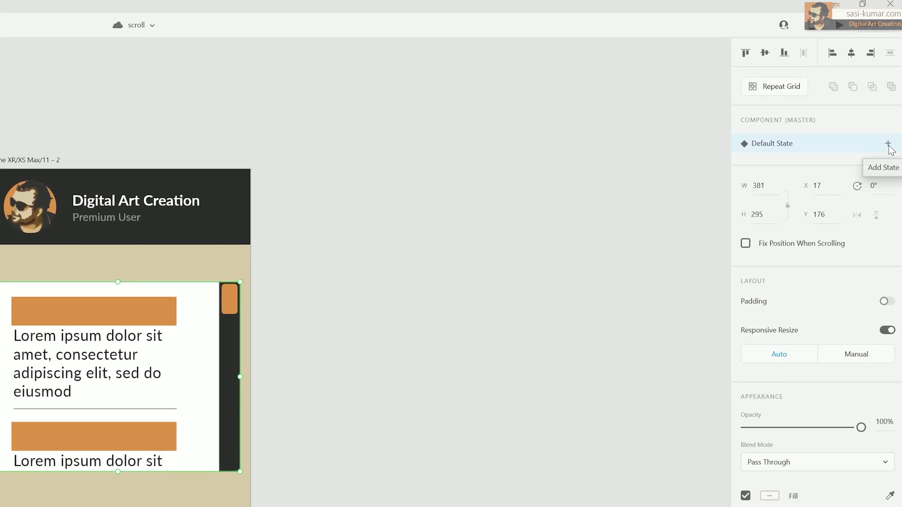
pyautogui.click(887, 144)
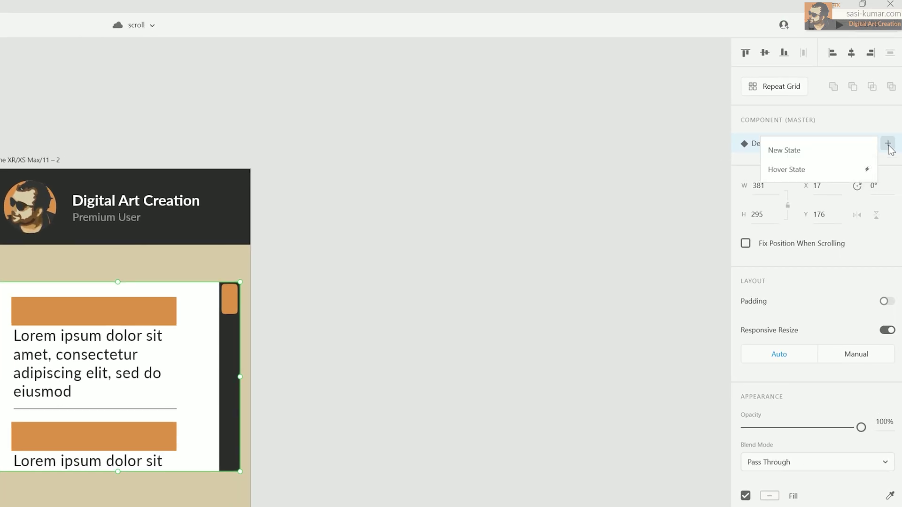
pyautogui.click(805, 155)
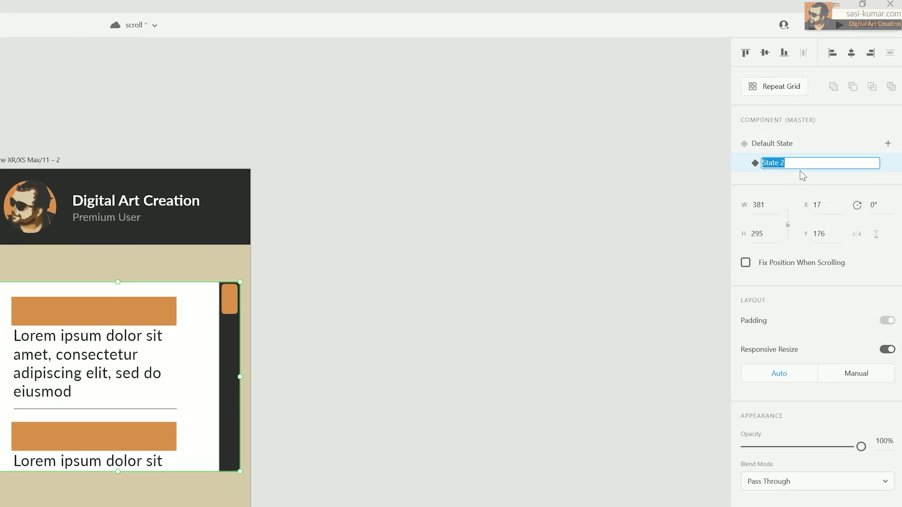
pyautogui.write('Scroll-End')
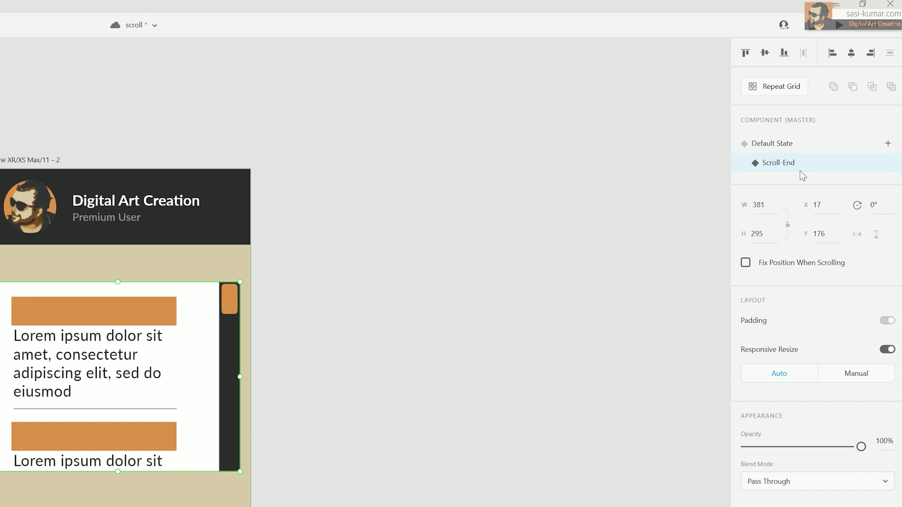
pyautogui.click(399, 376)
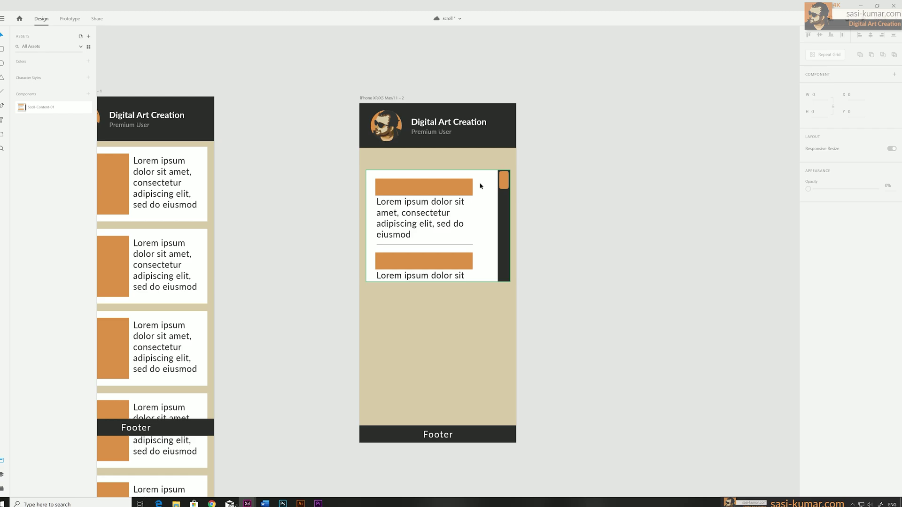
pyautogui.click(481, 186)
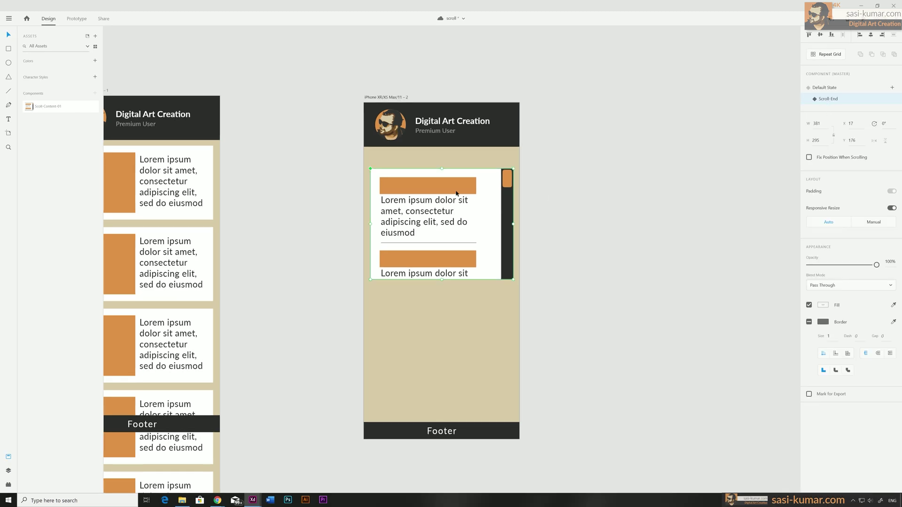
# Move the scrollbar thumb down to the bottom of the track
pyautogui.click(505, 182)
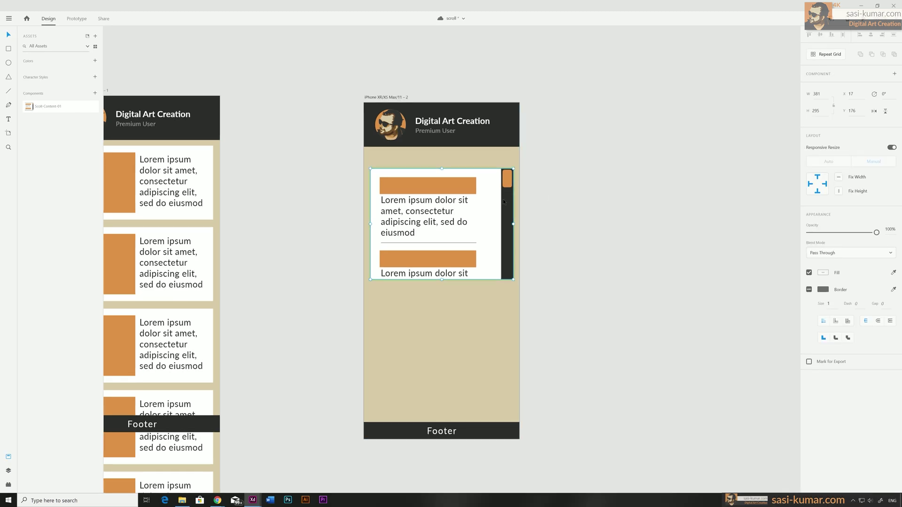
pyautogui.doubleClick(506, 186)
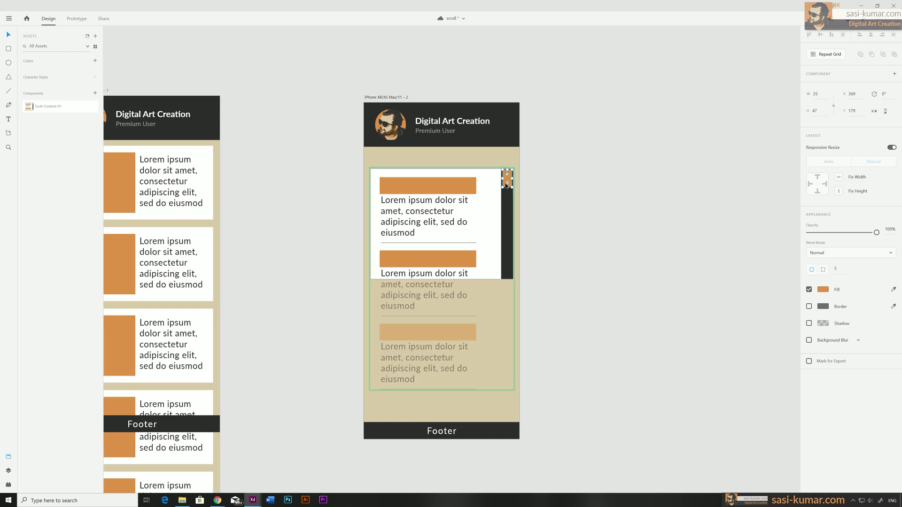
pyautogui.moveTo(506, 186); pyautogui.dragTo(506, 270)
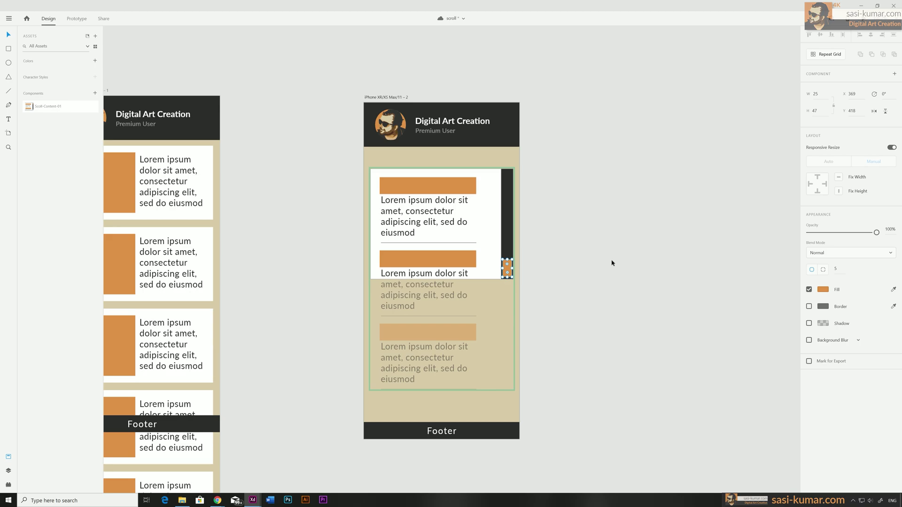
# Shift the card list up to reveal its last card and set X to 42
pyautogui.click(448, 196)
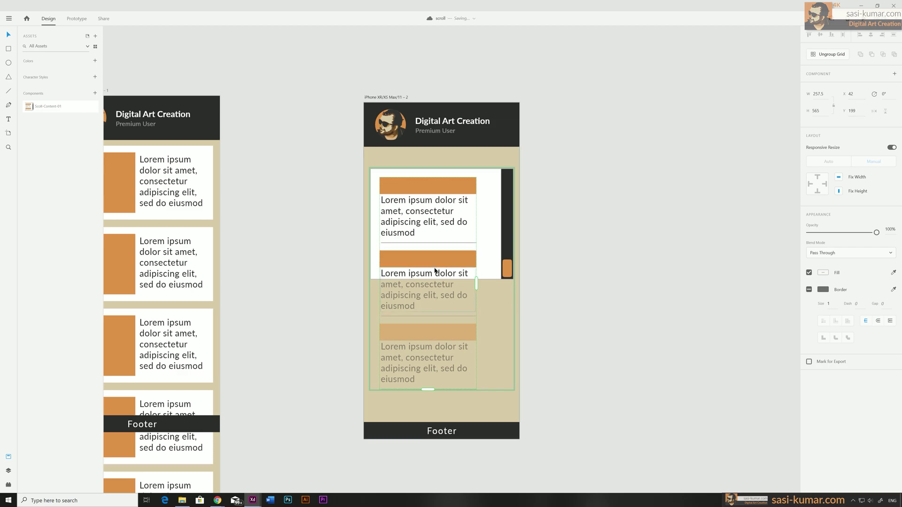
pyautogui.moveTo(435, 268); pyautogui.dragTo(436, 159)
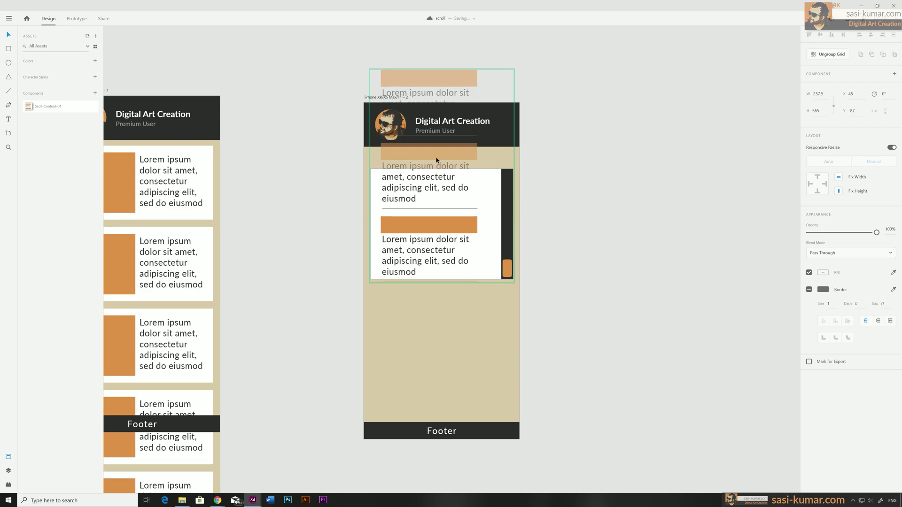
pyautogui.hotkey('ctrl', 'z')
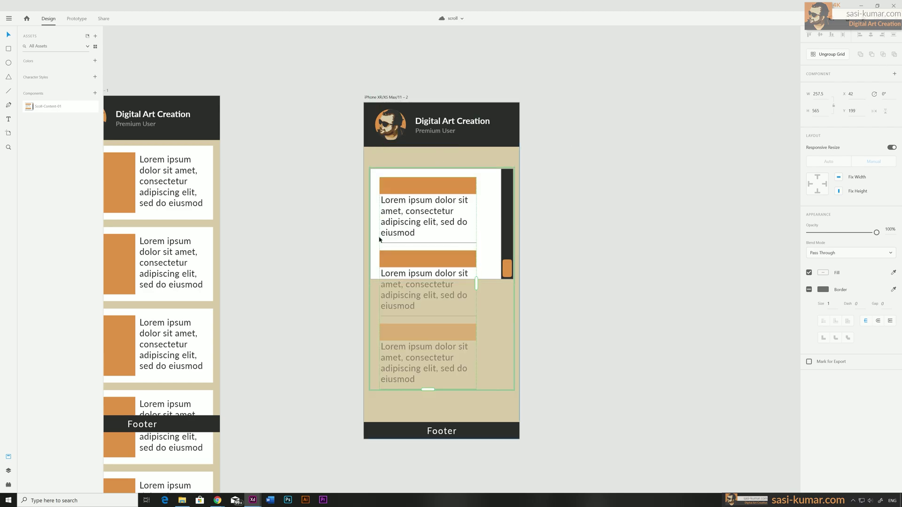
pyautogui.moveTo(420, 262); pyautogui.dragTo(418, 152)
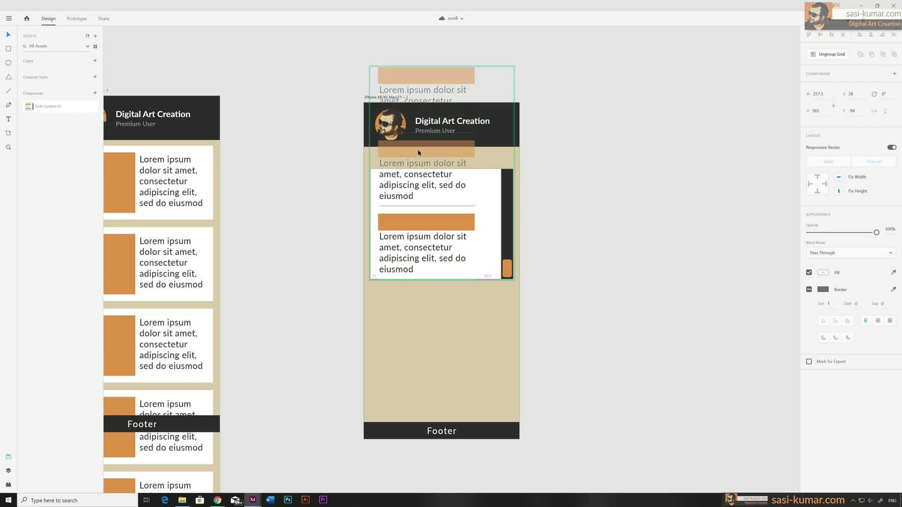
pyautogui.click(851, 94)
pyautogui.write('42')
pyautogui.press('Return')
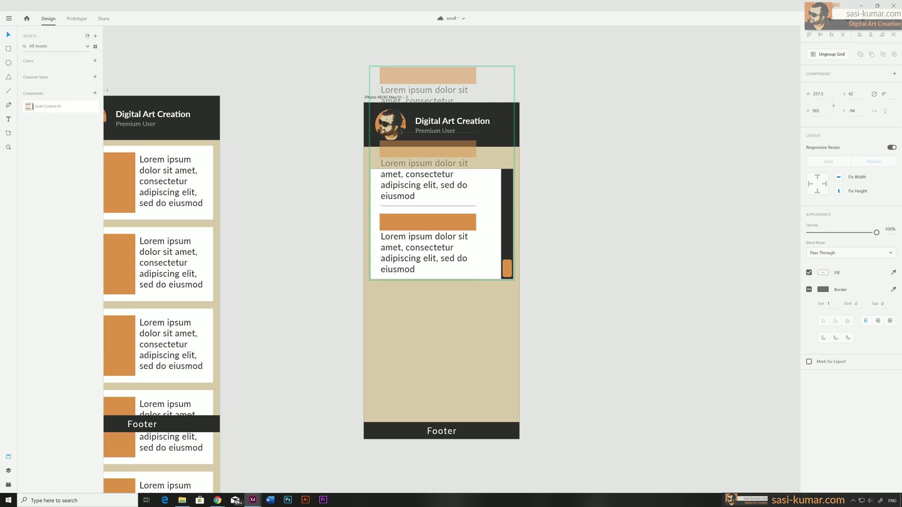
# Compare the scroll group's Default State and Scroll-End states
pyautogui.click(610, 152)
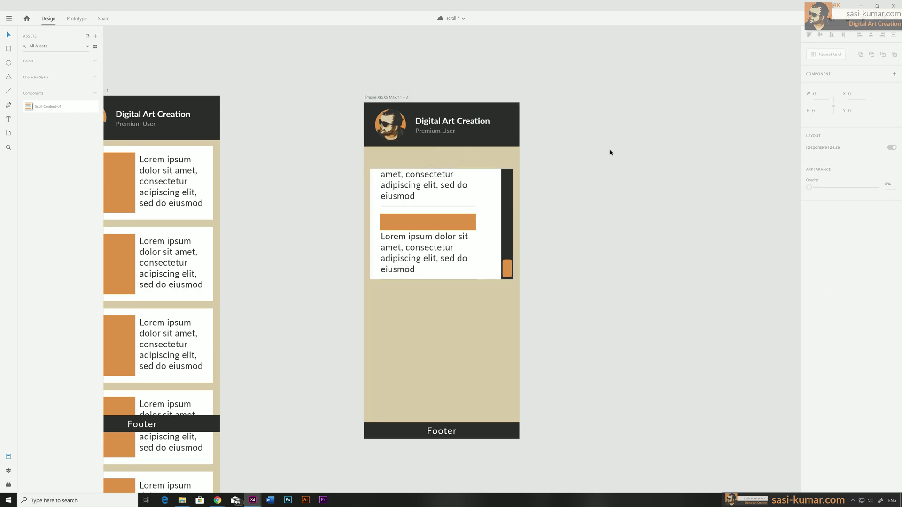
pyautogui.click(492, 234)
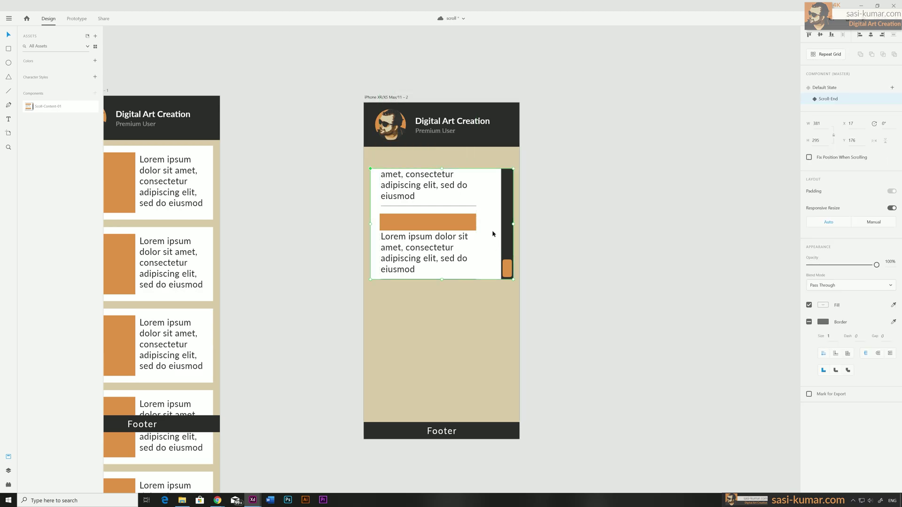
pyautogui.click(827, 89)
pyautogui.click(828, 97)
pyautogui.click(828, 89)
pyautogui.click(827, 99)
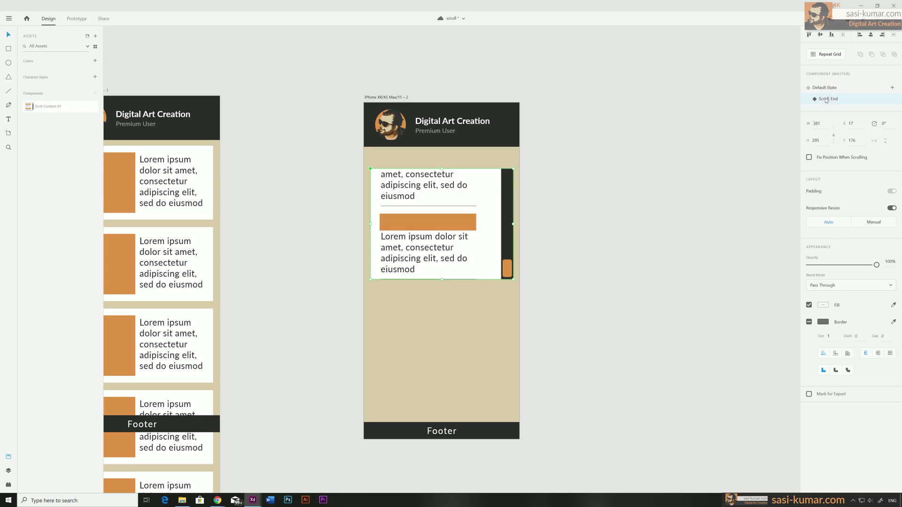
pyautogui.click(635, 206)
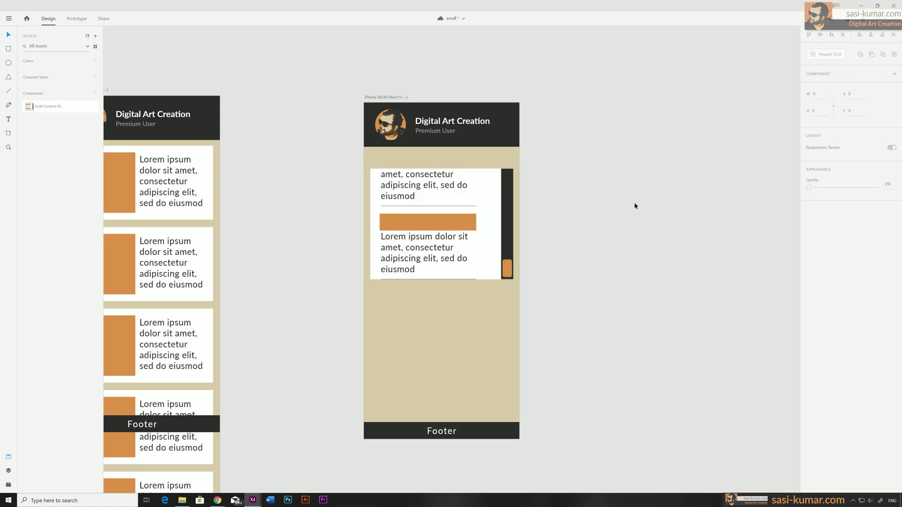
# Duplicate the second artboard beside it as iPhone XR/XS Max/11 – 3
pyautogui.hotkey('ctrl', 'Tab')
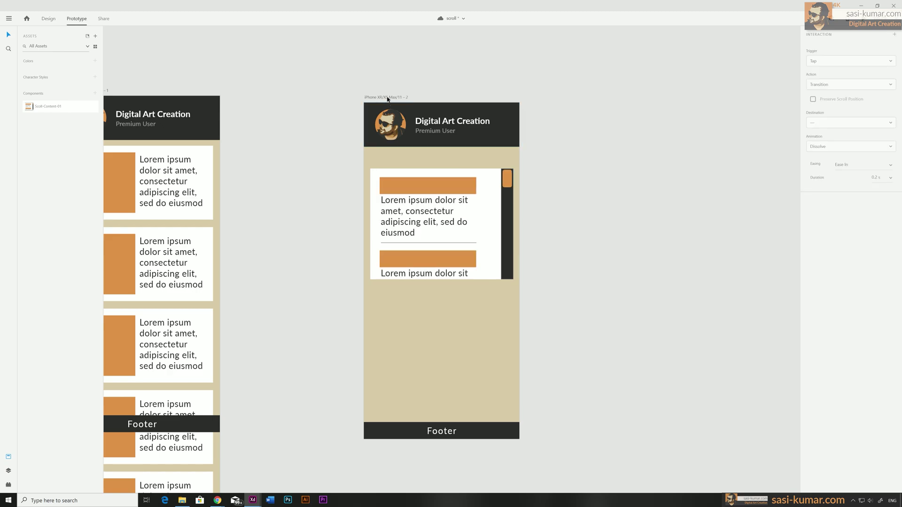
pyautogui.click(388, 98)
pyautogui.hotkey('ctrl', 'Tab')
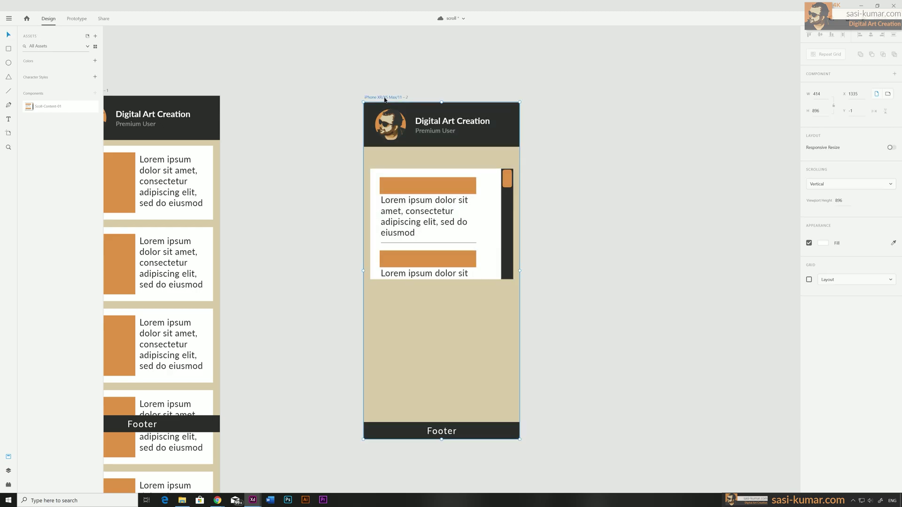
pyautogui.moveTo(387, 98); pyautogui.dragTo(548, 97)
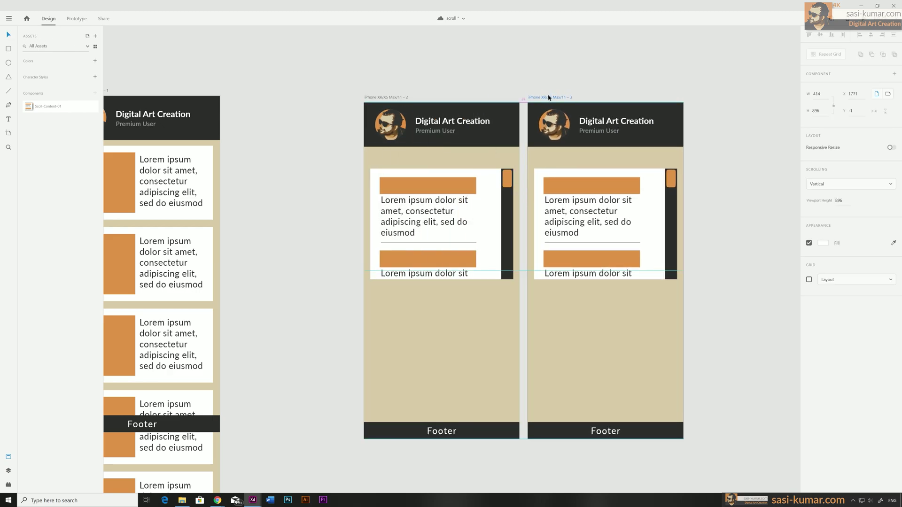
# Switch the scroll component on artboard 3 to its Scroll-End state
pyautogui.click(527, 86)
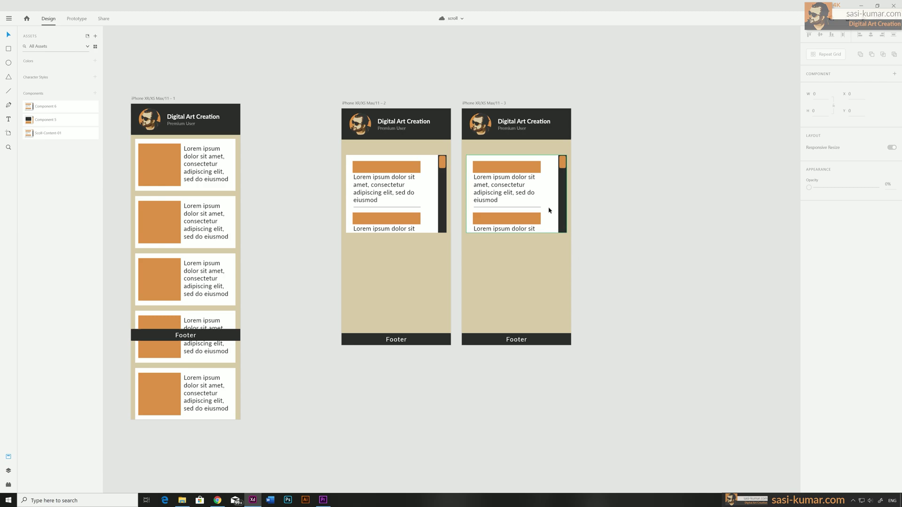
pyautogui.click(549, 210)
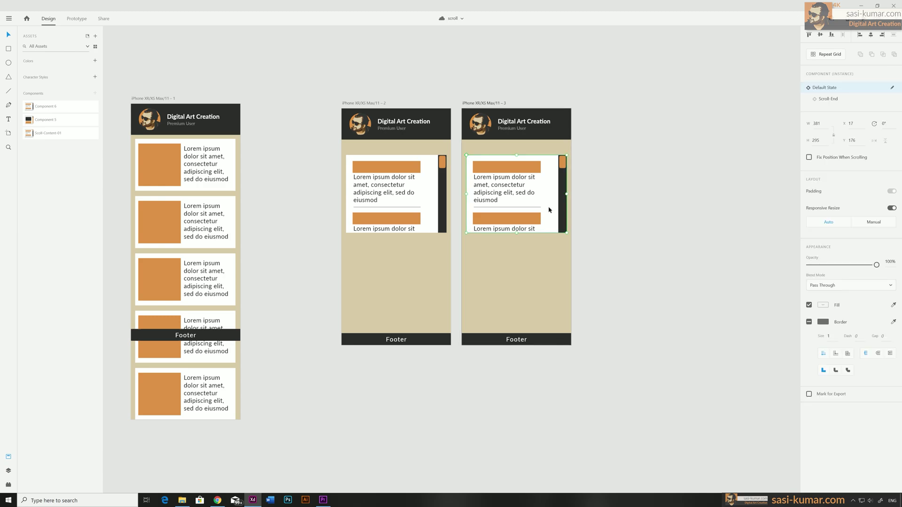
pyautogui.click(822, 99)
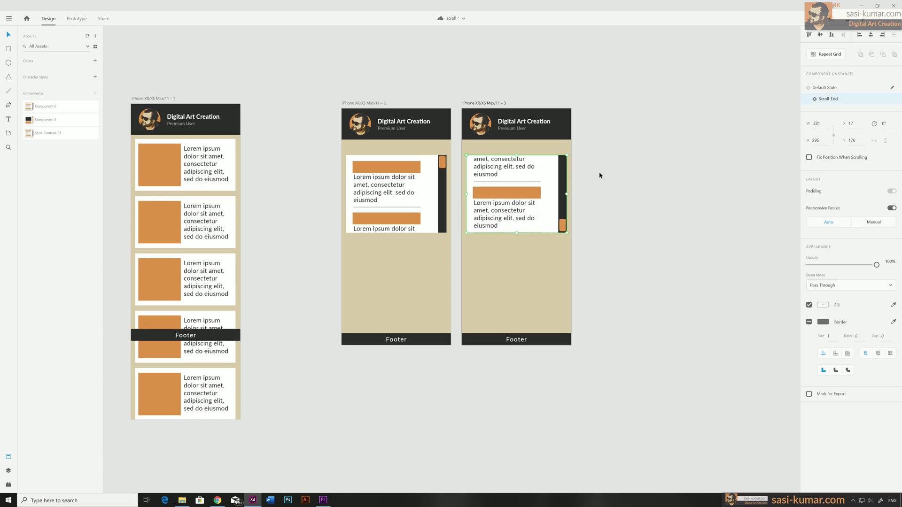
pyautogui.click(619, 164)
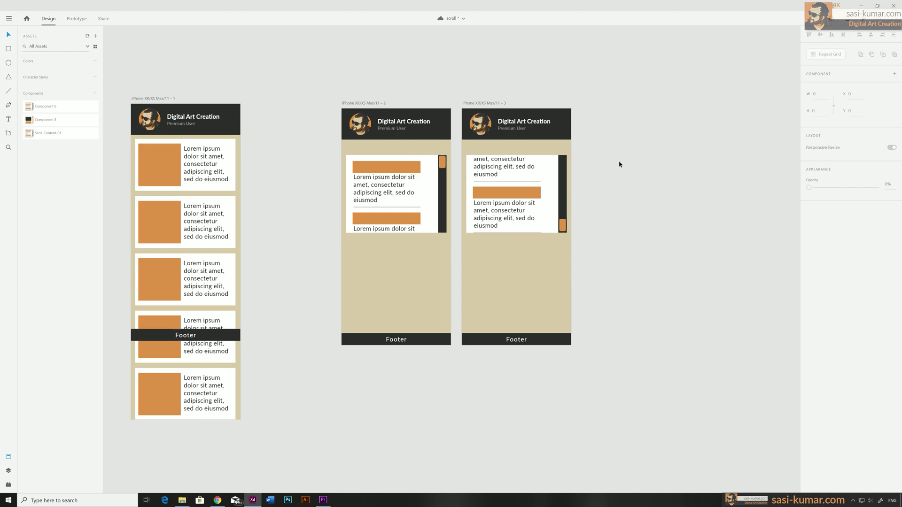
# In Prototype mode, move artboard 3 farther to the right
pyautogui.click(75, 19)
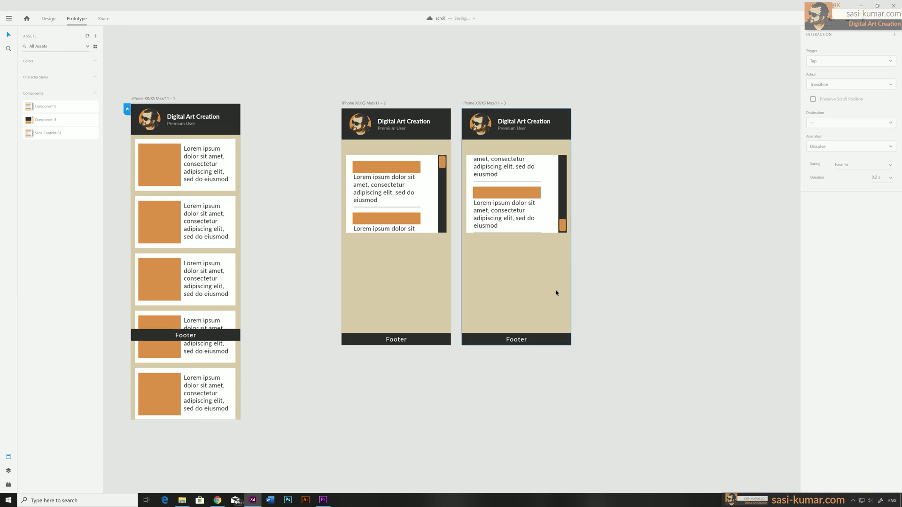
pyautogui.click(444, 167)
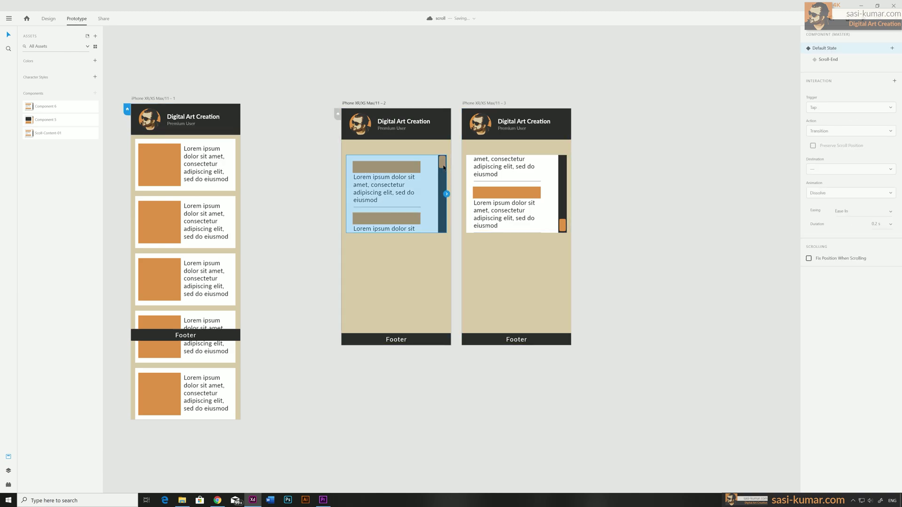
pyautogui.doubleClick(444, 168)
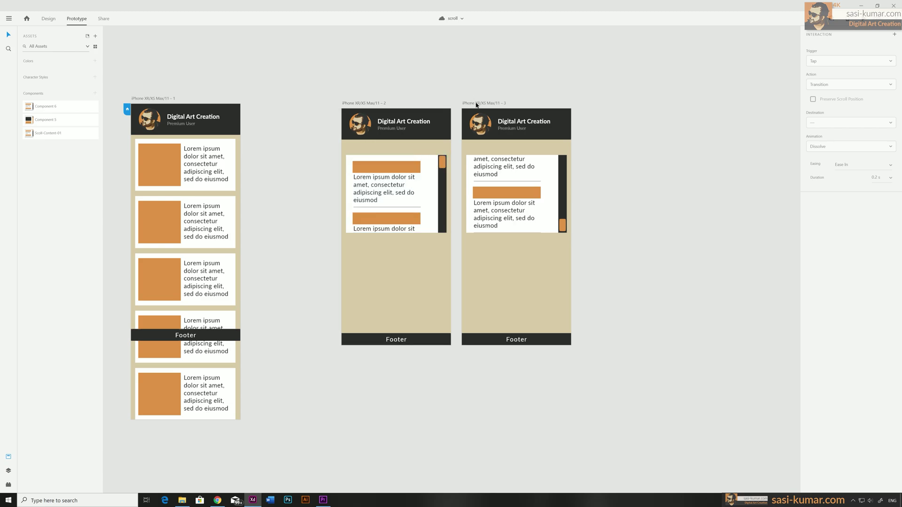
pyautogui.click(472, 104)
pyautogui.moveTo(472, 104); pyautogui.dragTo(631, 105)
# Give the scrollbar thumb a Tap interaction auto-animating to Scroll-End, Ease Out, 0.3 s
pyautogui.click(443, 165)
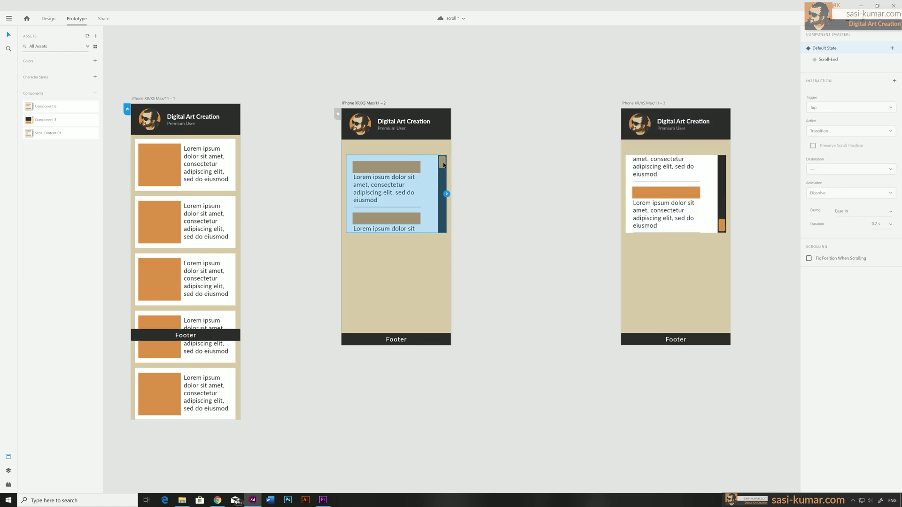
pyautogui.doubleClick(444, 165)
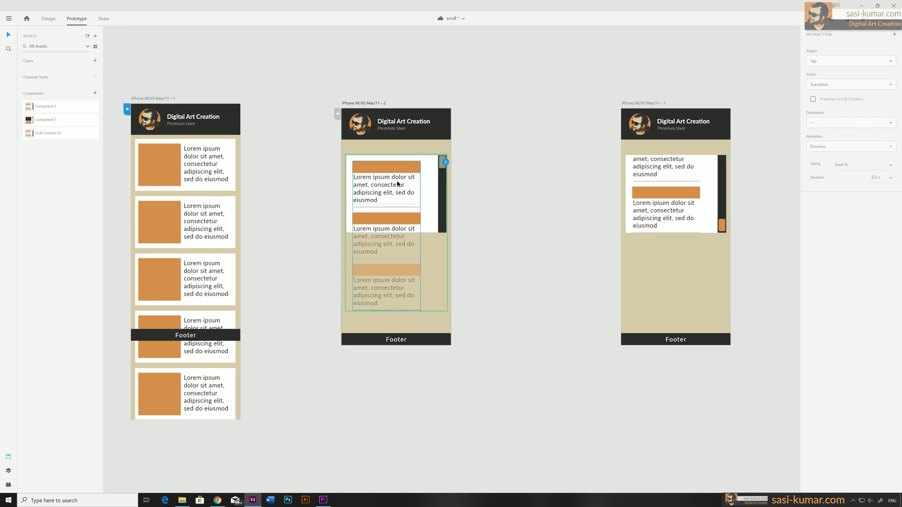
pyautogui.click(445, 162)
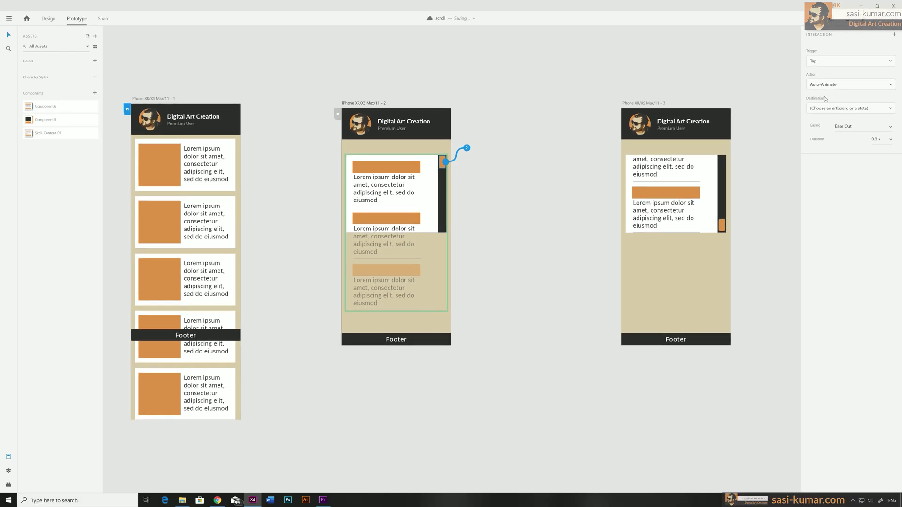
pyautogui.click(884, 112)
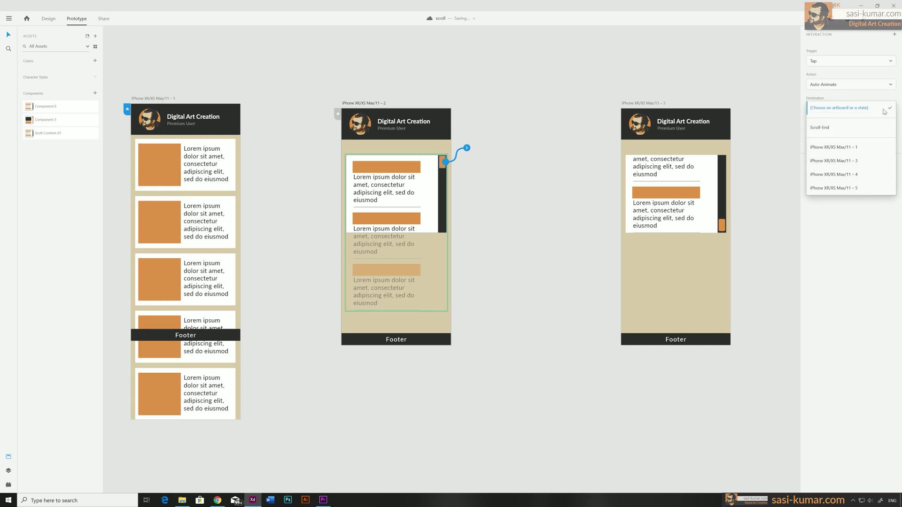
pyautogui.click(834, 127)
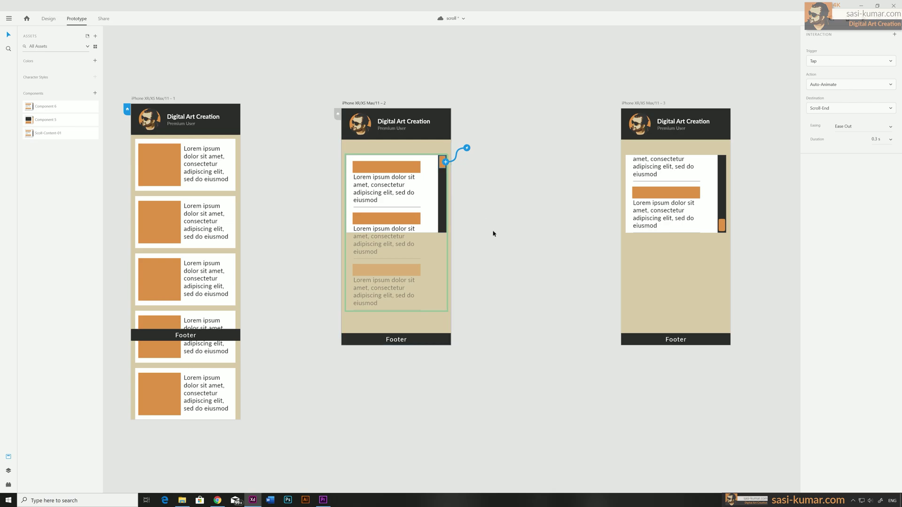
# In the Scroll-End state, add a Tap Auto-Animate back to Default State with Easing None
pyautogui.click(499, 201)
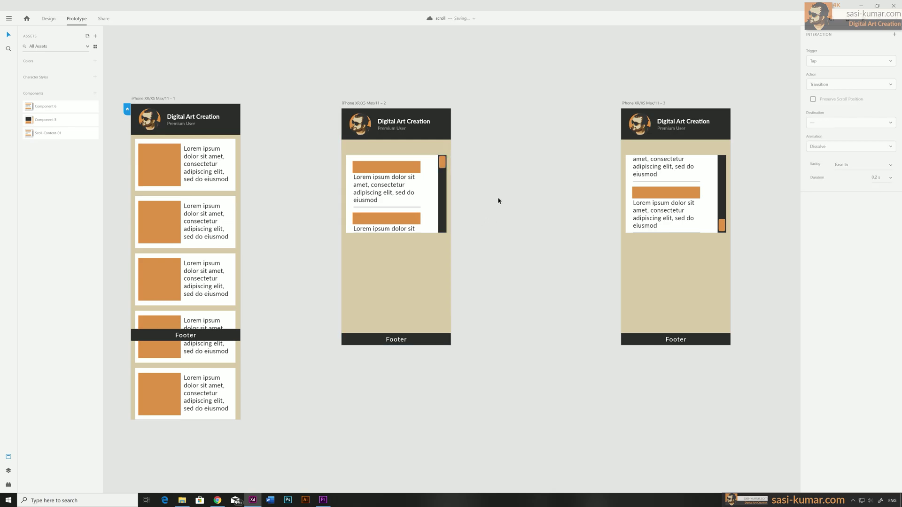
pyautogui.click(442, 165)
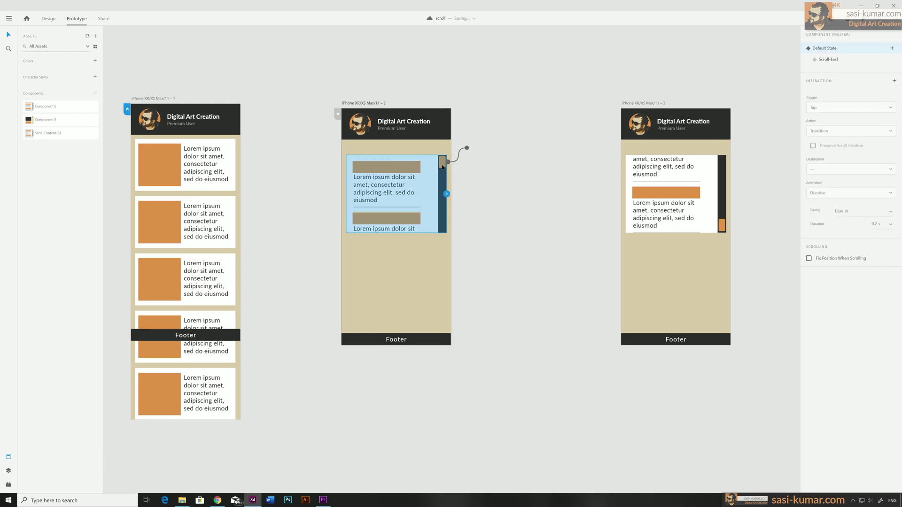
pyautogui.click(821, 59)
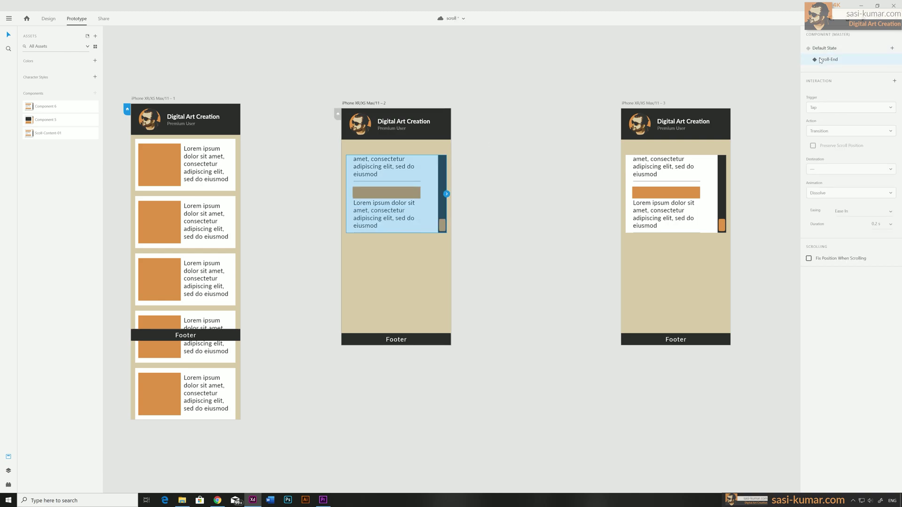
pyautogui.click(894, 81)
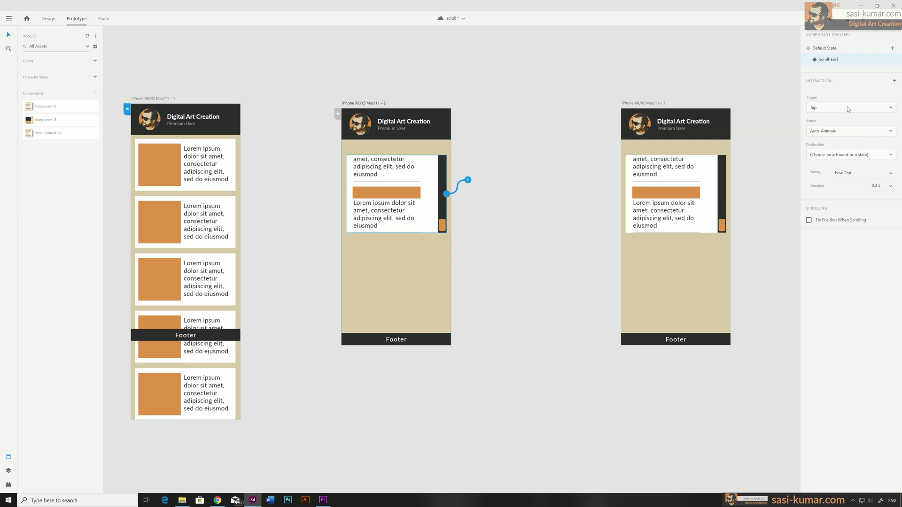
pyautogui.click(843, 123)
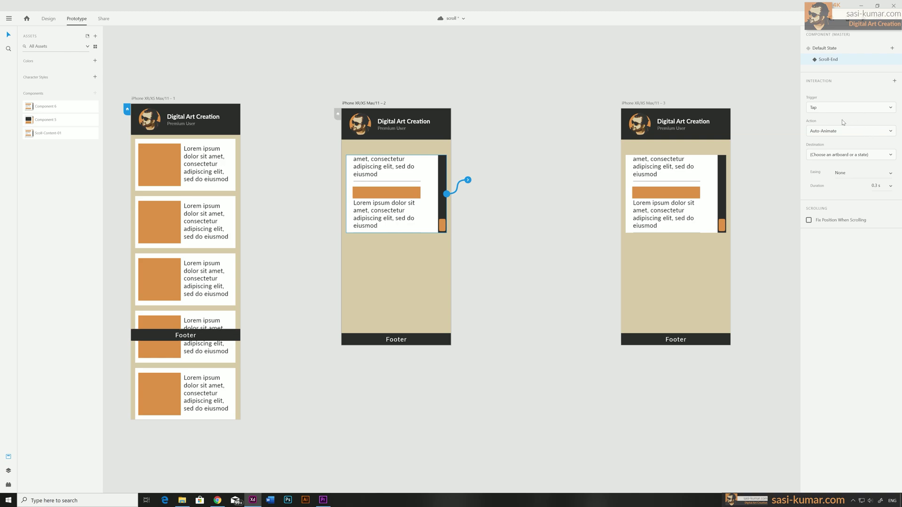
pyautogui.click(884, 157)
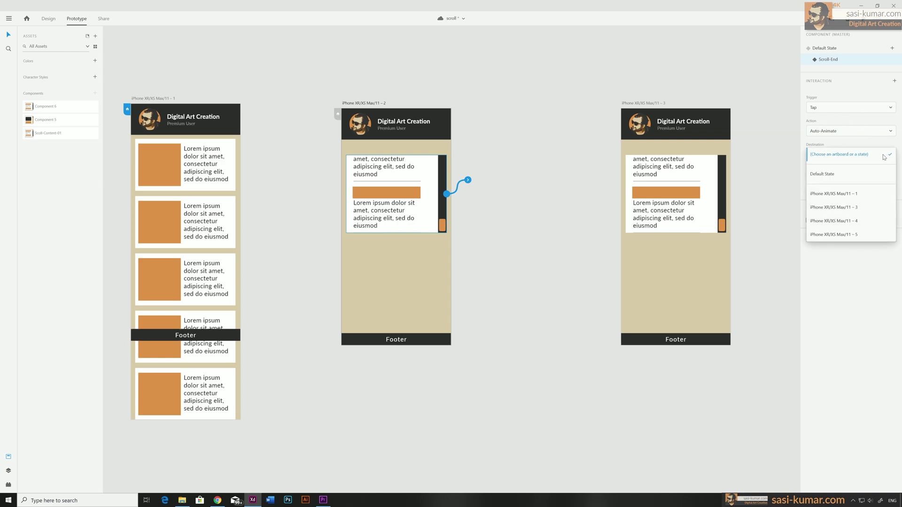
pyautogui.click(858, 176)
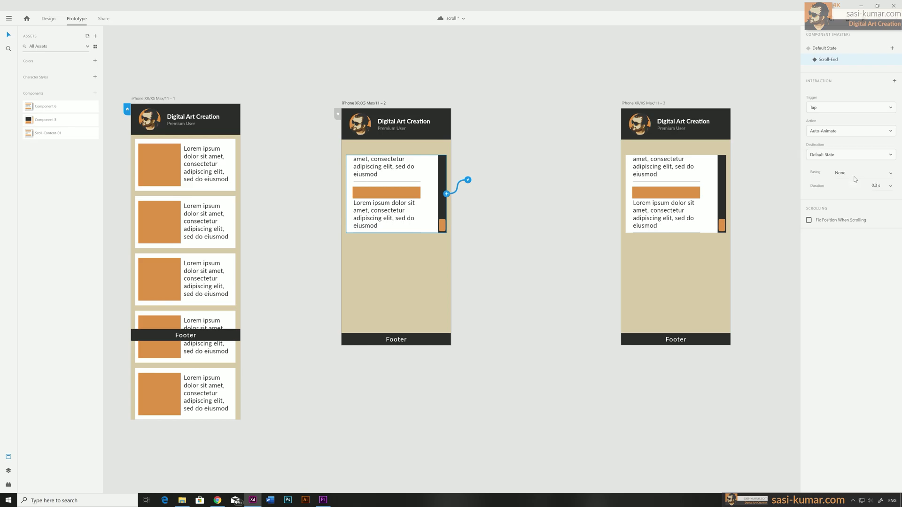
pyautogui.click(396, 149)
# Preview artboard 2, scroll the card list down and up twice, then close the preview
pyautogui.click(365, 103)
pyautogui.hotkey('ctrl', 'Return')
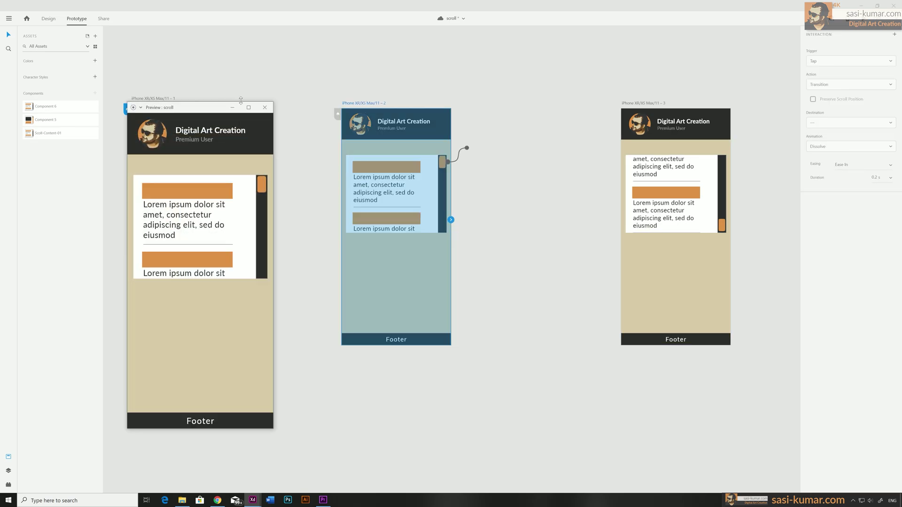
pyautogui.moveTo(206, 108); pyautogui.dragTo(325, 77)
pyautogui.scroll(-3, 380, 148)
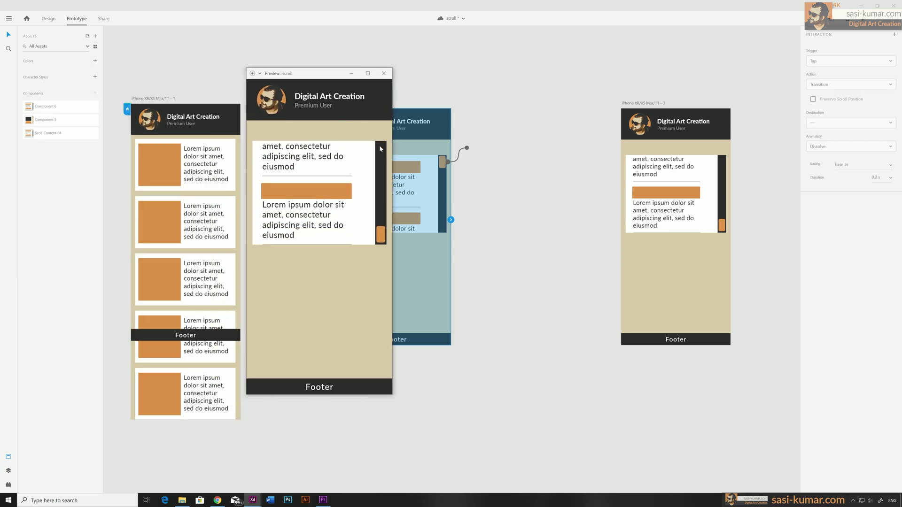
pyautogui.scroll(3, 379, 234)
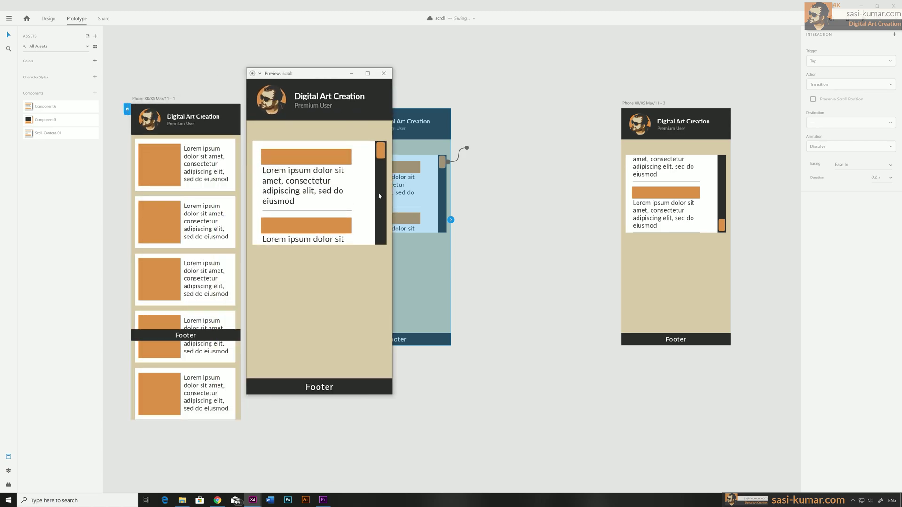
pyautogui.scroll(-3, 379, 155)
pyautogui.scroll(3, 378, 193)
pyautogui.click(384, 75)
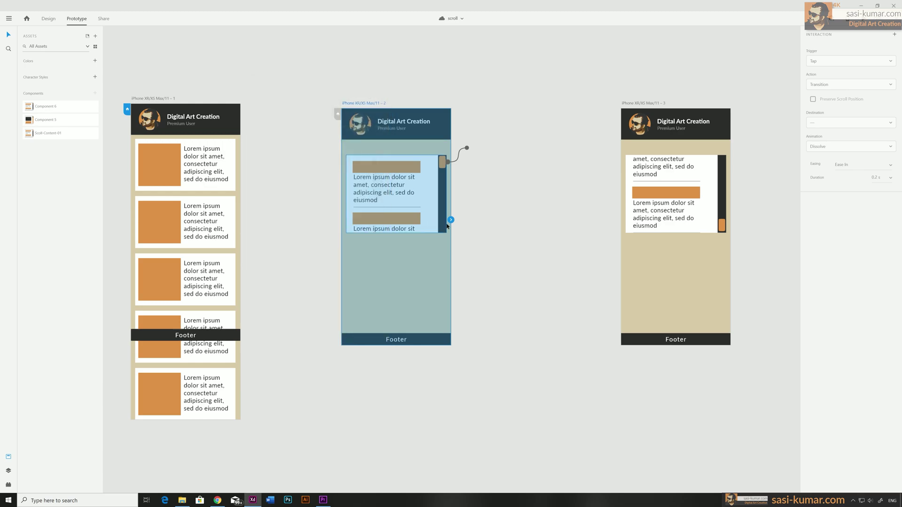
pyautogui.click(441, 165)
# Give artboard 2's scroll thumb a Drag interaction that auto-animates to iPhone XR/XS Max/11 – 3
pyautogui.click(441, 165)
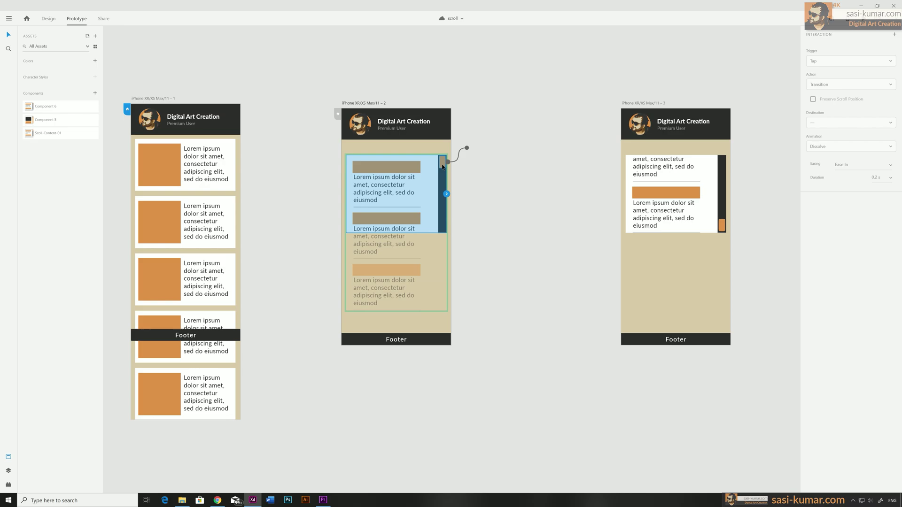
pyautogui.click(442, 166)
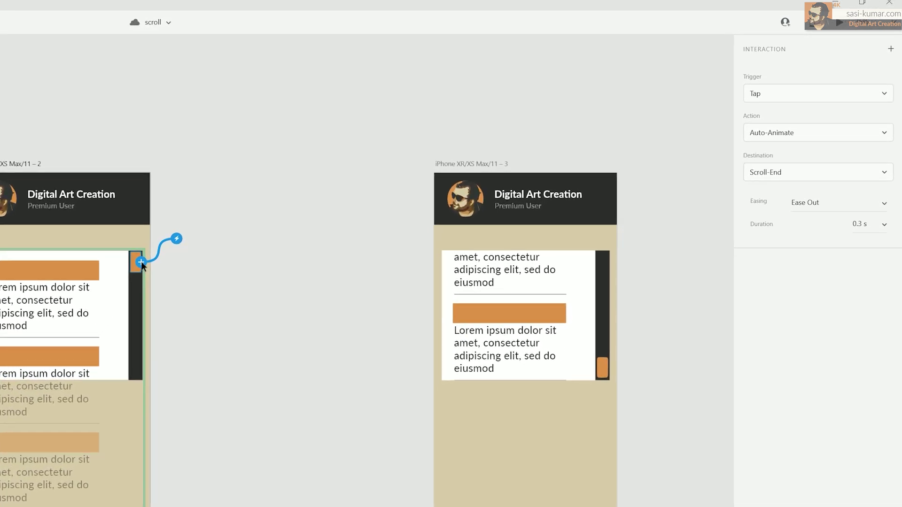
pyautogui.click(141, 261)
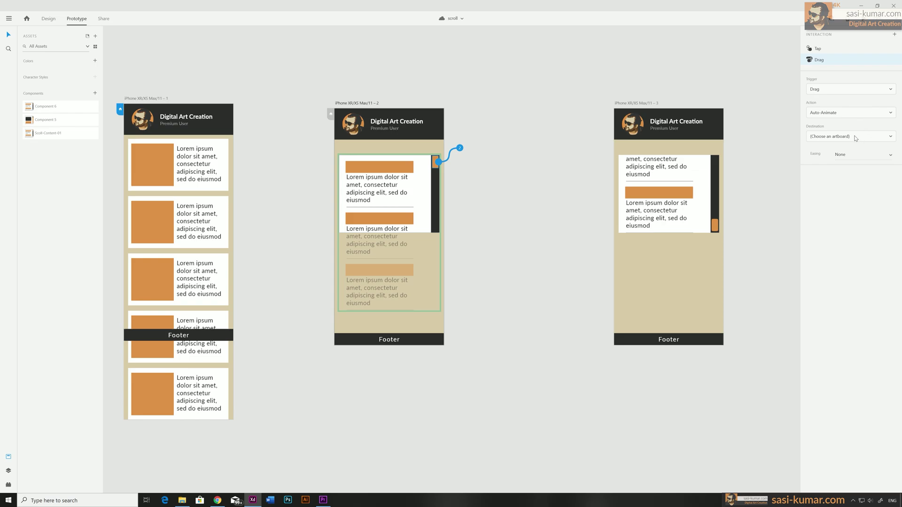
pyautogui.click(873, 139)
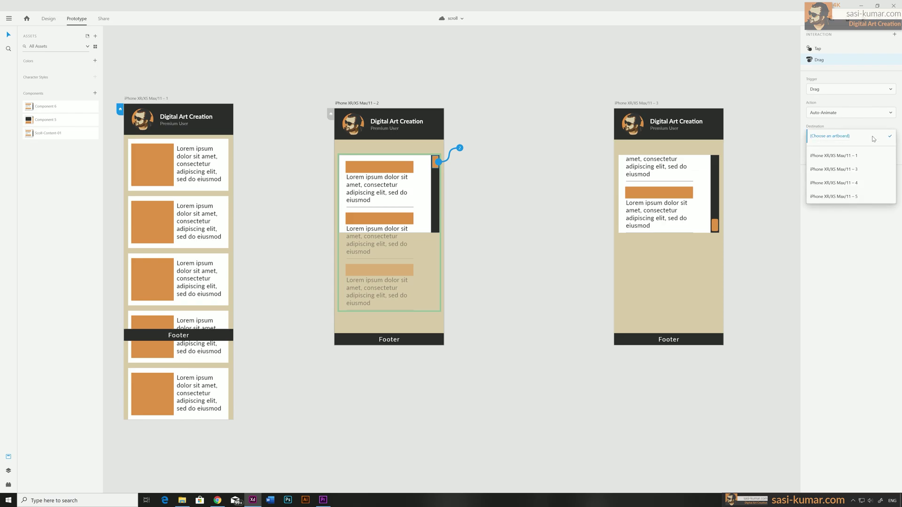
pyautogui.click(855, 171)
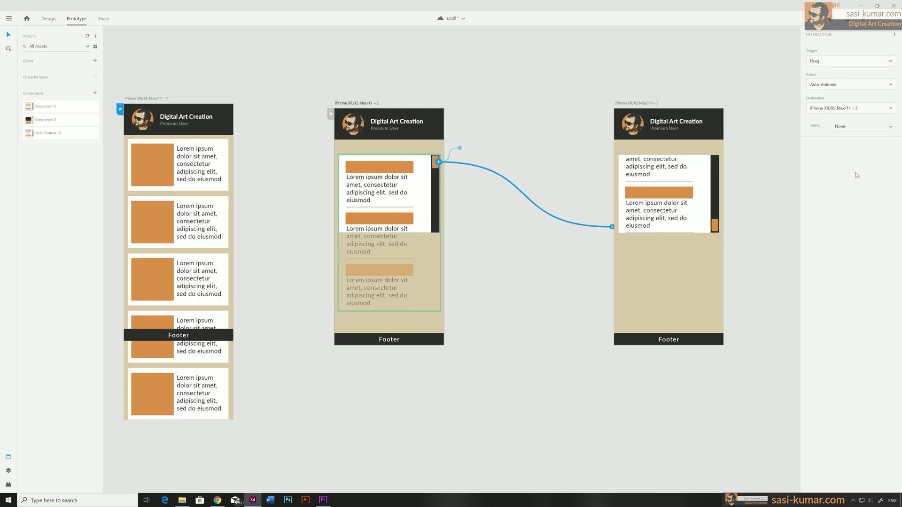
pyautogui.click(692, 88)
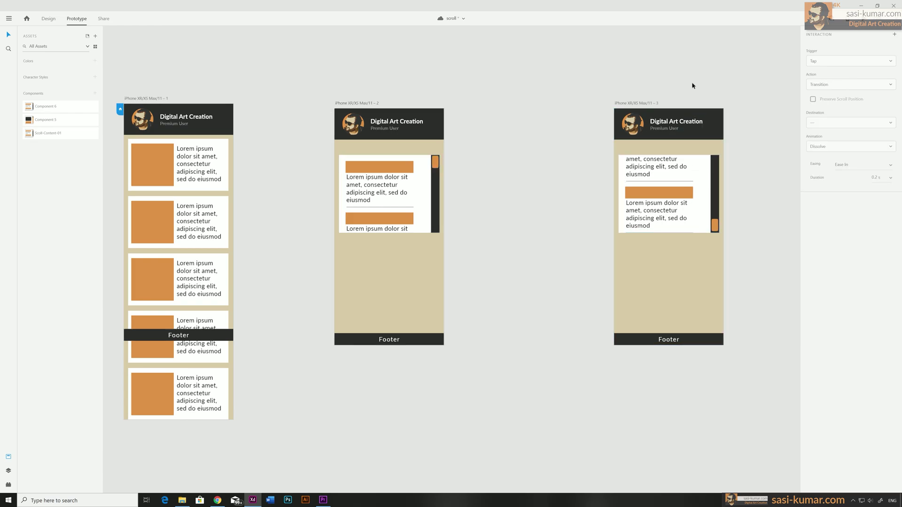
# Wire artboard 3's scroll thumb with a Drag interaction back to artboard 2
pyautogui.click(702, 261)
pyautogui.click(717, 227)
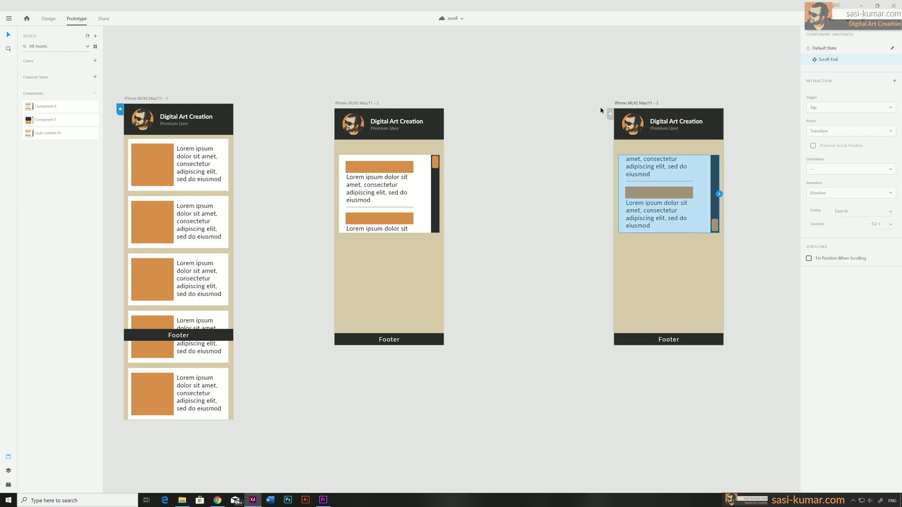
pyautogui.click(715, 228)
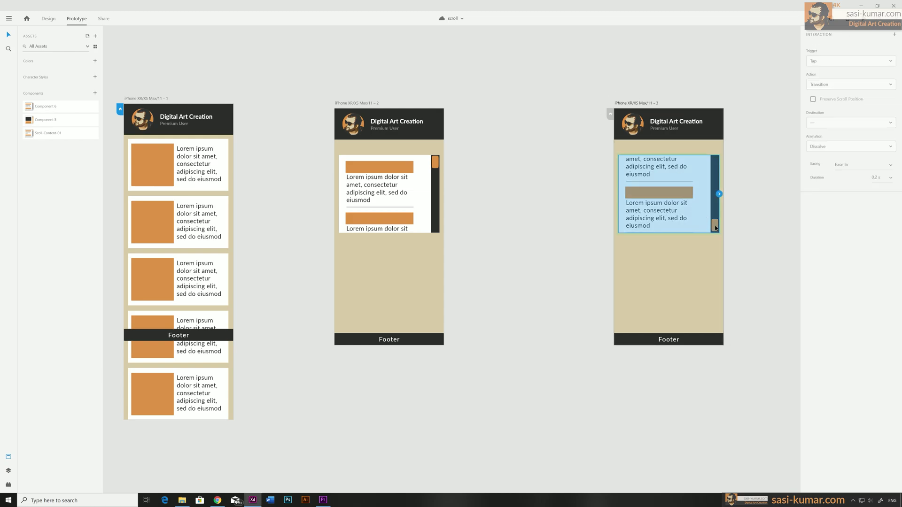
pyautogui.doubleClick(715, 229)
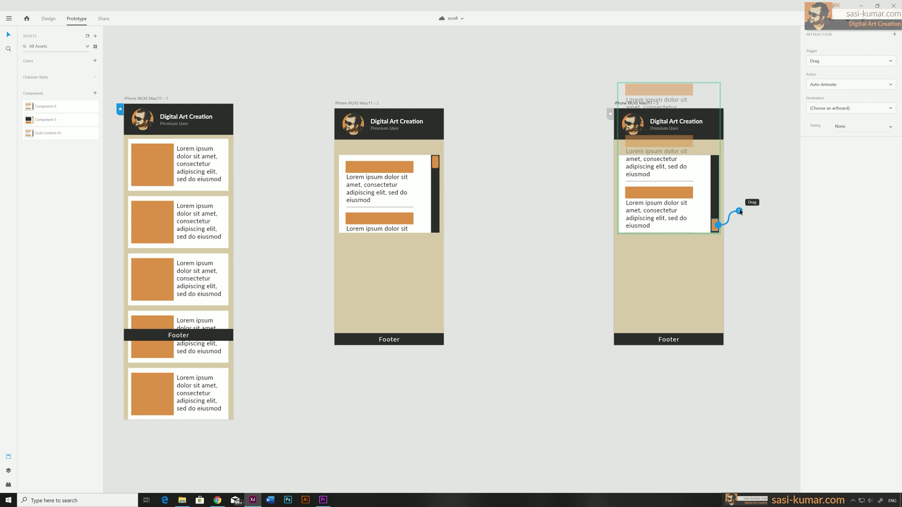
pyautogui.moveTo(739, 210); pyautogui.dragTo(435, 182)
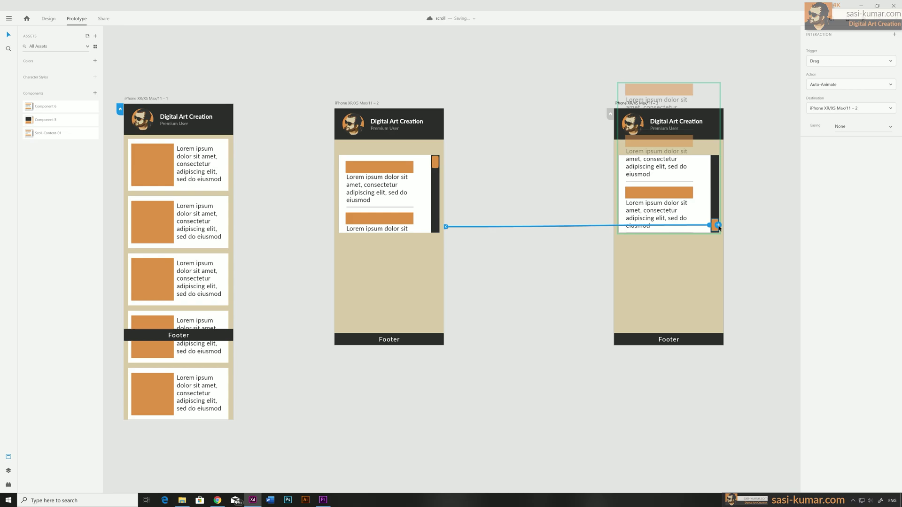
# Add a Tap interaction auto-animating the thumb to Default State, then preview from artboard 2
pyautogui.click(718, 226)
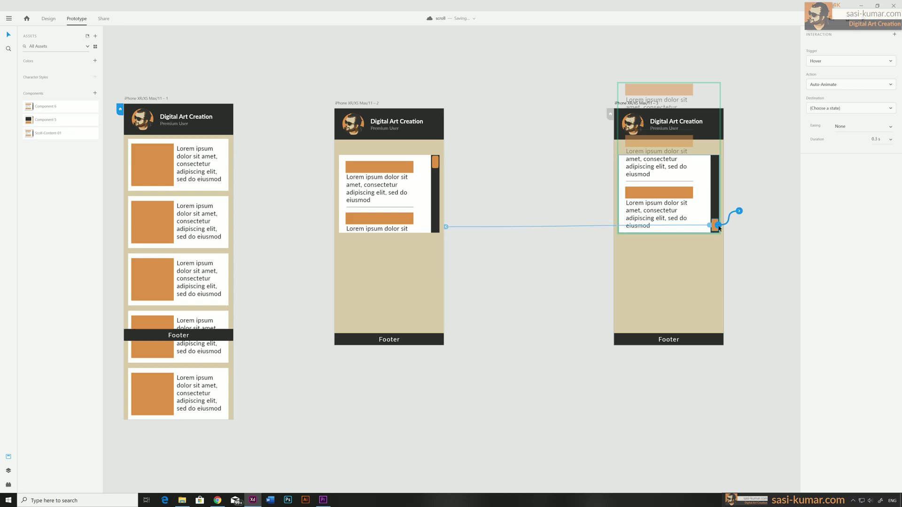
pyautogui.click(890, 62)
pyautogui.click(867, 51)
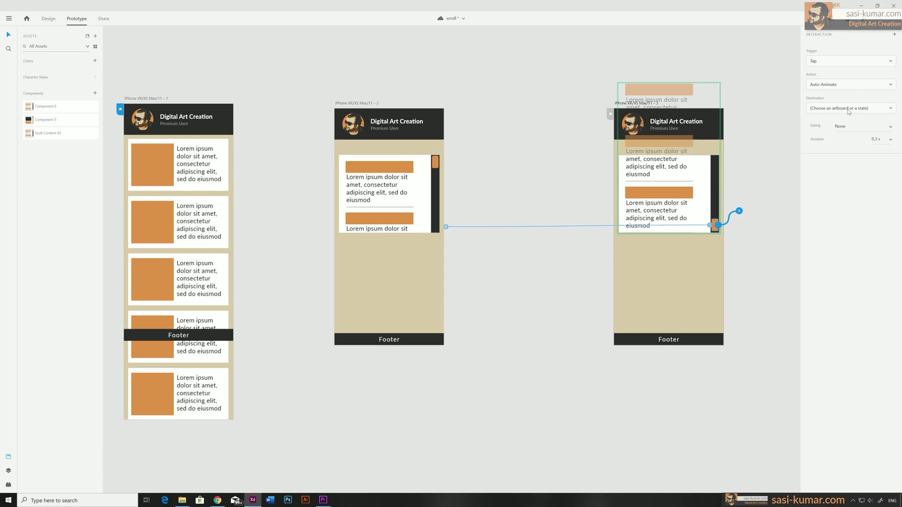
pyautogui.click(848, 111)
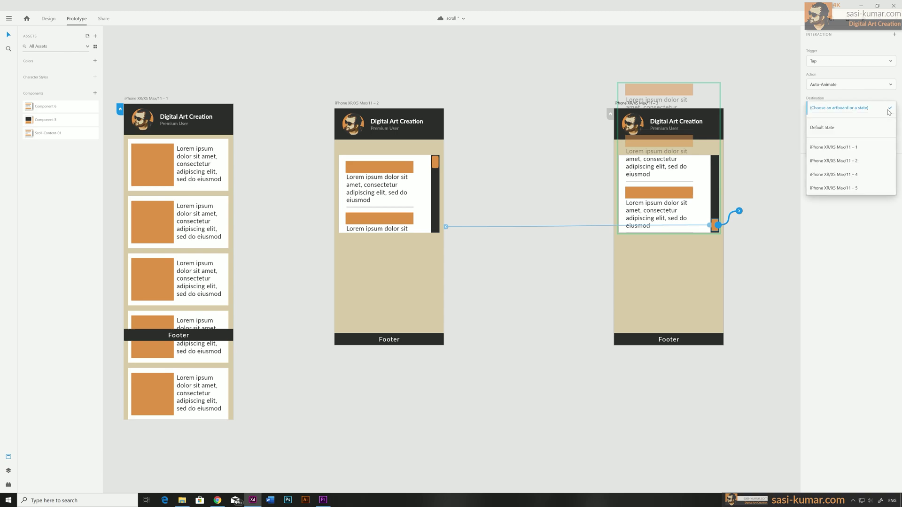
pyautogui.click(848, 130)
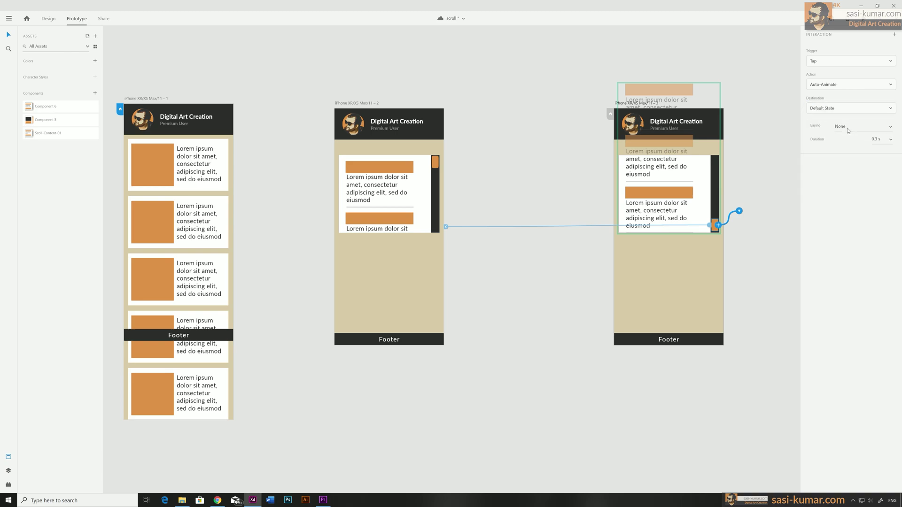
pyautogui.press('Delete')
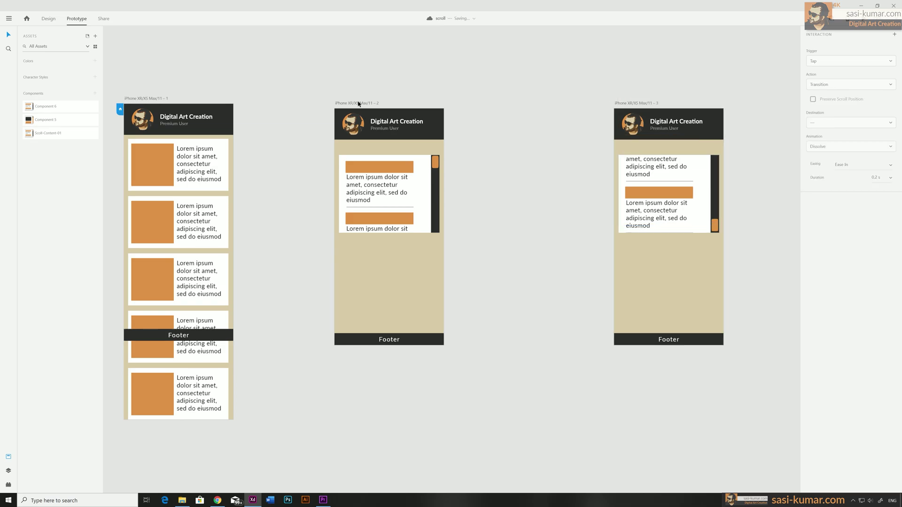
pyautogui.click(358, 104)
pyautogui.hotkey('ctrl', 'Return')
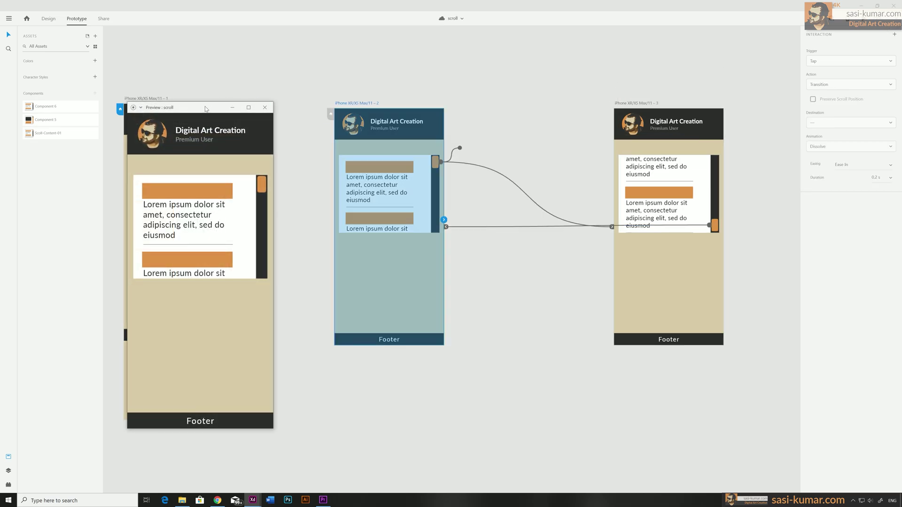
pyautogui.moveTo(205, 109); pyautogui.dragTo(519, 79)
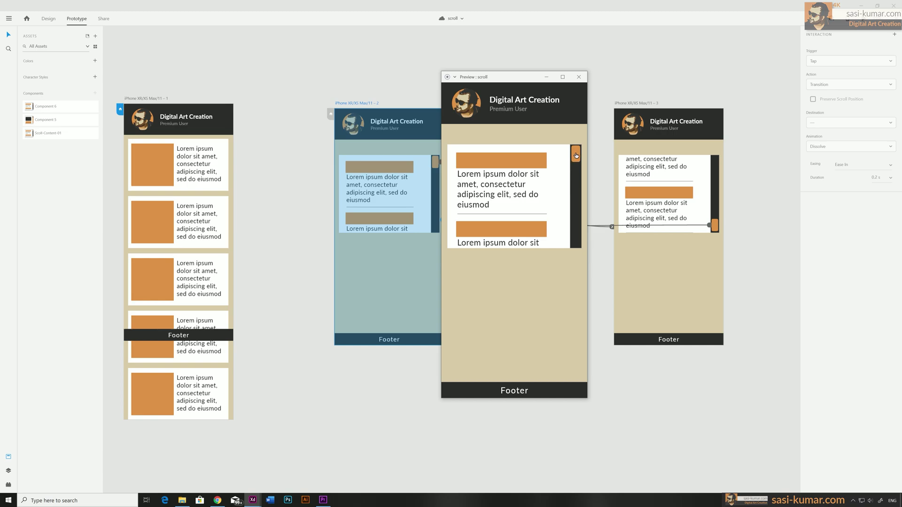
pyautogui.moveTo(575, 155); pyautogui.dragTo(573, 259)
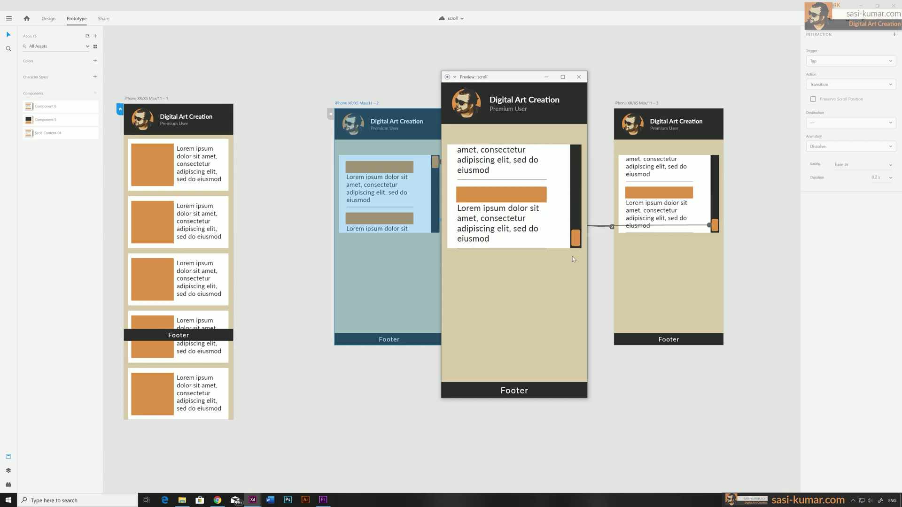
pyautogui.scroll(5, 573, 258)
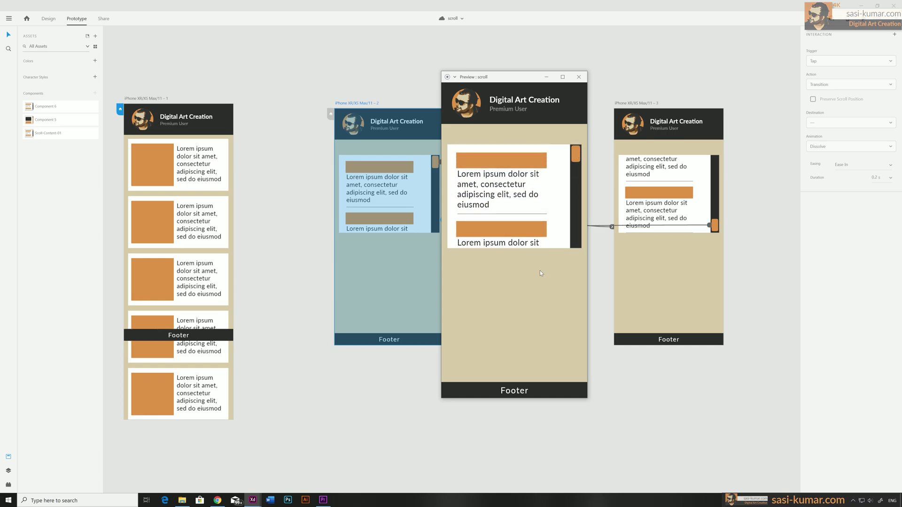
pyautogui.moveTo(575, 155); pyautogui.dragTo(576, 247)
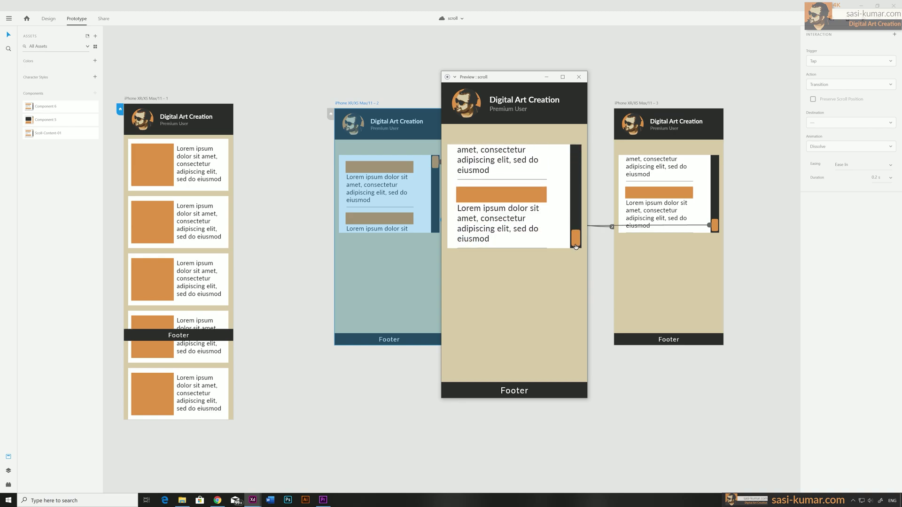
pyautogui.scroll(5, 576, 247)
pyautogui.moveTo(576, 155)
pyautogui.mouseDown()
pyautogui.moveTo(575, 243)
pyautogui.moveTo(578, 157)
pyautogui.mouseUp()
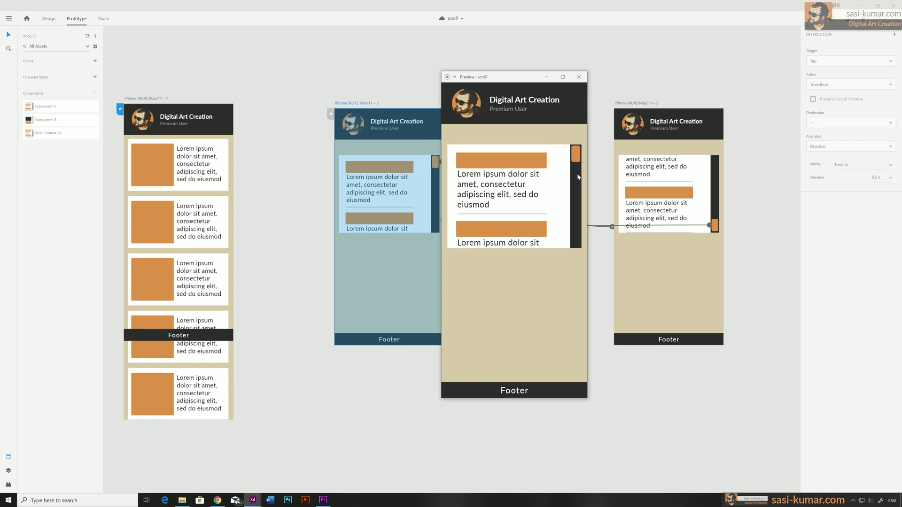
pyautogui.moveTo(576, 157); pyautogui.dragTo(579, 198)
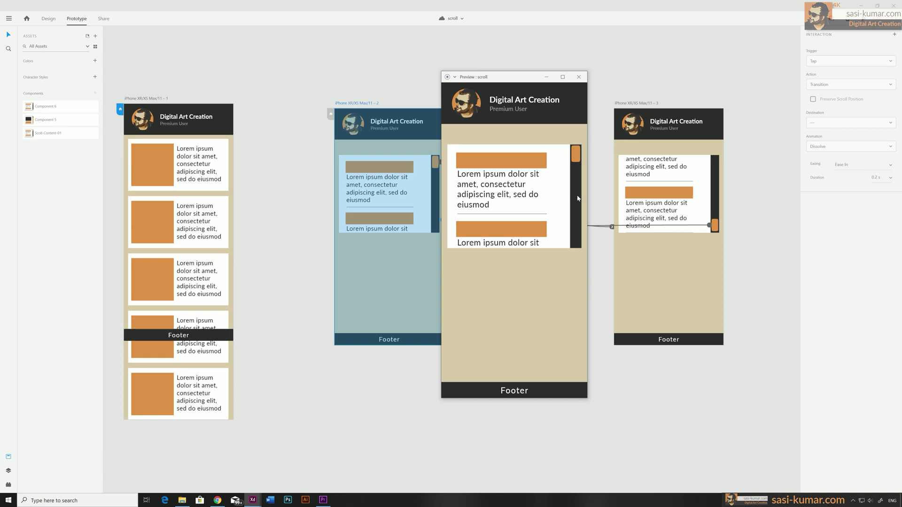